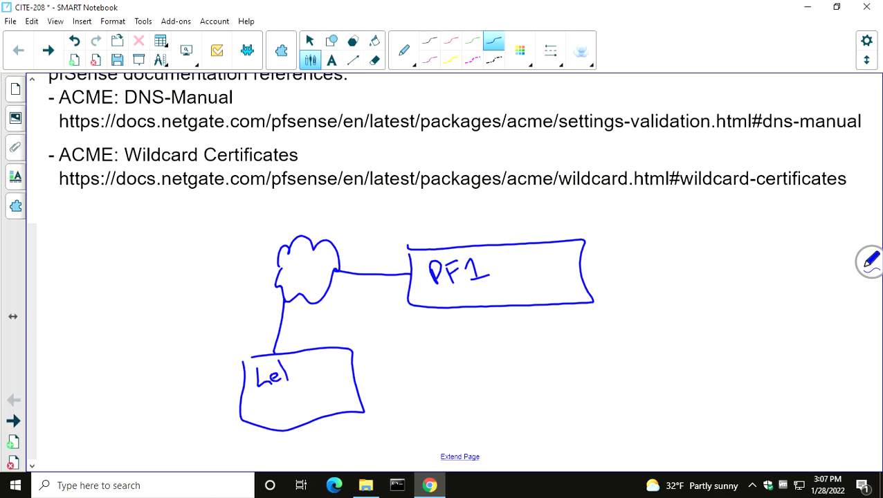
Complete the handwritten label "Let's Encrypt CA" in the box below the cloud
{"action": "left_click_drag", "start_coordinate": [308, 363], "coordinate": [319, 378]}
{"action": "mouse_move", "coordinate": [308, 364]}
{"action": "left_mouse_down"}
{"action": "mouse_move", "coordinate": [359, 373]}
{"action": "mouse_move", "coordinate": [364, 357]}
{"action": "left_mouse_up"}
{"action": "left_click_drag", "start_coordinate": [369, 345], "coordinate": [370, 362]}
{"action": "left_click_drag", "start_coordinate": [364, 359], "coordinate": [379, 352]}
{"action": "left_click_drag", "start_coordinate": [294, 389], "coordinate": [292, 406]}
{"action": "mouse_move", "coordinate": [296, 405]}
{"action": "left_mouse_down"}
{"action": "mouse_move", "coordinate": [302, 386]}
{"action": "mouse_move", "coordinate": [311, 405]}
{"action": "left_mouse_up"}
{"action": "left_click_drag", "start_coordinate": [299, 399], "coordinate": [309, 399]}
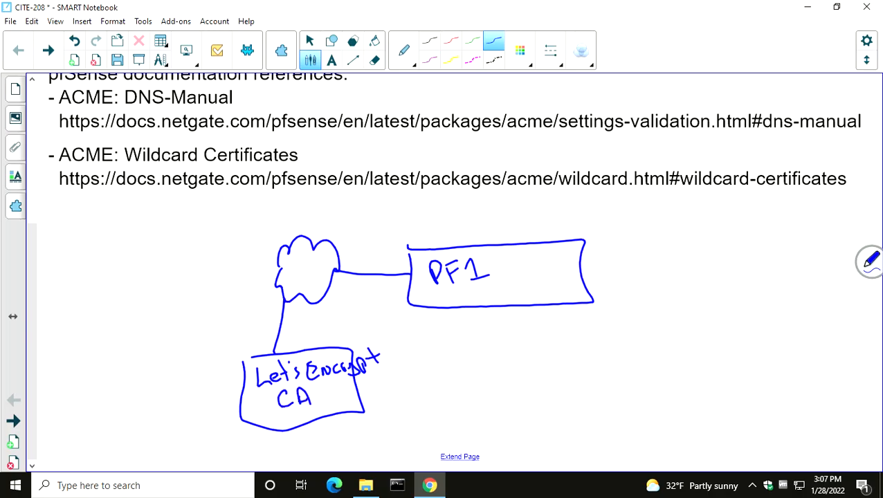
Draw a blue box labelled "Azure DNS" with an arrow pointing at it, and connect the box to the cloud
{"action": "mouse_move", "coordinate": [96, 209]}
{"action": "left_mouse_down"}
{"action": "mouse_move", "coordinate": [139, 269]}
{"action": "mouse_move", "coordinate": [223, 198]}
{"action": "mouse_move", "coordinate": [94, 207]}
{"action": "mouse_move", "coordinate": [115, 238]}
{"action": "mouse_move", "coordinate": [129, 238]}
{"action": "left_mouse_up"}
{"action": "left_click_drag", "start_coordinate": [116, 231], "coordinate": [141, 236]}
{"action": "mouse_move", "coordinate": [140, 225]}
{"action": "left_mouse_down"}
{"action": "mouse_move", "coordinate": [149, 236]}
{"action": "mouse_move", "coordinate": [163, 222]}
{"action": "mouse_move", "coordinate": [173, 229]}
{"action": "mouse_move", "coordinate": [149, 257]}
{"action": "left_mouse_up"}
{"action": "mouse_move", "coordinate": [148, 244]}
{"action": "left_mouse_down"}
{"action": "mouse_move", "coordinate": [148, 256]}
{"action": "mouse_move", "coordinate": [170, 242]}
{"action": "mouse_move", "coordinate": [178, 255]}
{"action": "left_mouse_up"}
{"action": "left_click_drag", "start_coordinate": [74, 257], "coordinate": [91, 241]}
{"action": "left_click_drag", "start_coordinate": [84, 243], "coordinate": [91, 250]}
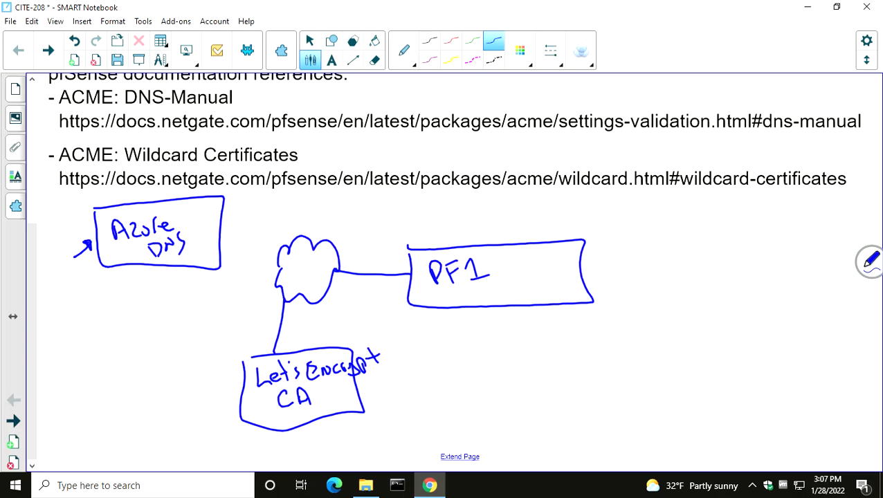
{"action": "left_click_drag", "start_coordinate": [220, 229], "coordinate": [280, 251]}
Handwrite "Certbot" beside the PF1 box and "ACME Client" directly above it in blue
{"action": "left_click_drag", "start_coordinate": [605, 234], "coordinate": [606, 250]}
{"action": "left_click_drag", "start_coordinate": [610, 241], "coordinate": [620, 246]}
{"action": "left_click_drag", "start_coordinate": [623, 247], "coordinate": [631, 238]}
{"action": "mouse_move", "coordinate": [635, 229]}
{"action": "left_mouse_down"}
{"action": "mouse_move", "coordinate": [636, 251]}
{"action": "mouse_move", "coordinate": [640, 237]}
{"action": "mouse_move", "coordinate": [673, 251]}
{"action": "mouse_move", "coordinate": [679, 238]}
{"action": "left_mouse_up"}
{"action": "left_click_drag", "start_coordinate": [602, 222], "coordinate": [615, 212]}
{"action": "mouse_move", "coordinate": [630, 205]}
{"action": "left_mouse_down"}
{"action": "mouse_move", "coordinate": [628, 221]}
{"action": "mouse_move", "coordinate": [657, 220]}
{"action": "left_mouse_up"}
{"action": "left_click_drag", "start_coordinate": [653, 213], "coordinate": [669, 217]}
{"action": "mouse_move", "coordinate": [686, 202]}
{"action": "left_mouse_down"}
{"action": "mouse_move", "coordinate": [676, 212]}
{"action": "mouse_move", "coordinate": [689, 220]}
{"action": "left_mouse_up"}
{"action": "left_click_drag", "start_coordinate": [692, 199], "coordinate": [700, 219]}
{"action": "mouse_move", "coordinate": [704, 214]}
{"action": "left_mouse_down"}
{"action": "mouse_move", "coordinate": [715, 209]}
{"action": "mouse_move", "coordinate": [735, 221]}
{"action": "left_mouse_up"}
{"action": "left_click_drag", "start_coordinate": [725, 209], "coordinate": [741, 206]}
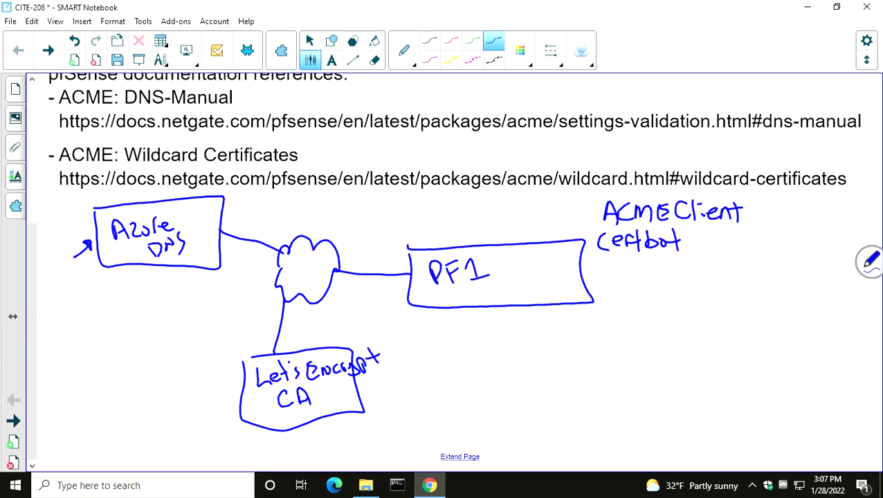
Sketch a stack of five short blue lines under the "Certbot" label
{"action": "mouse_move", "coordinate": [637, 267]}
{"action": "left_mouse_down"}
{"action": "mouse_move", "coordinate": [678, 267]}
{"action": "mouse_move", "coordinate": [670, 278]}
{"action": "left_mouse_up"}
{"action": "mouse_move", "coordinate": [644, 287]}
{"action": "left_mouse_down"}
{"action": "mouse_move", "coordinate": [672, 288]}
{"action": "mouse_move", "coordinate": [672, 299]}
{"action": "left_mouse_up"}
{"action": "left_click_drag", "start_coordinate": [648, 311], "coordinate": [677, 310]}
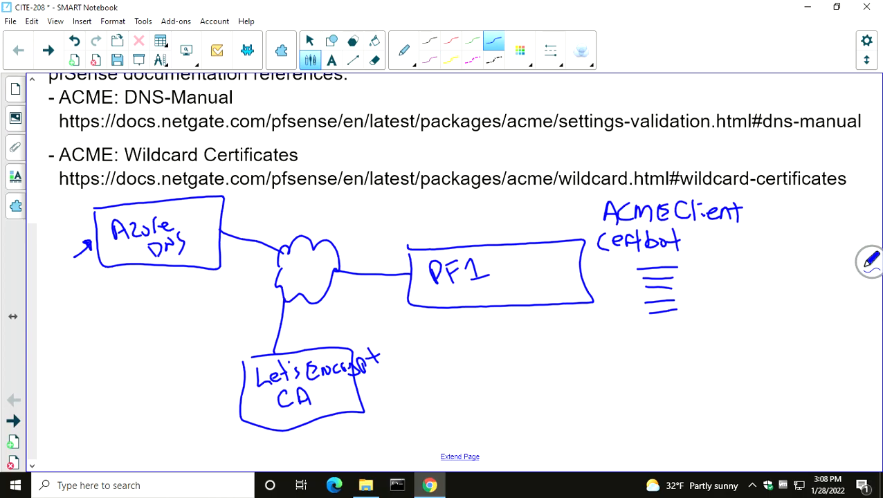
Draw red arrows from PF1 through the cloud to the Let's Encrypt CA and back to PF1
{"action": "mouse_move", "coordinate": [455, 296]}
{"action": "left_mouse_down"}
{"action": "mouse_move", "coordinate": [322, 270]}
{"action": "mouse_move", "coordinate": [314, 333]}
{"action": "mouse_move", "coordinate": [321, 341]}
{"action": "left_mouse_up"}
{"action": "left_click", "coordinate": [451, 41]}
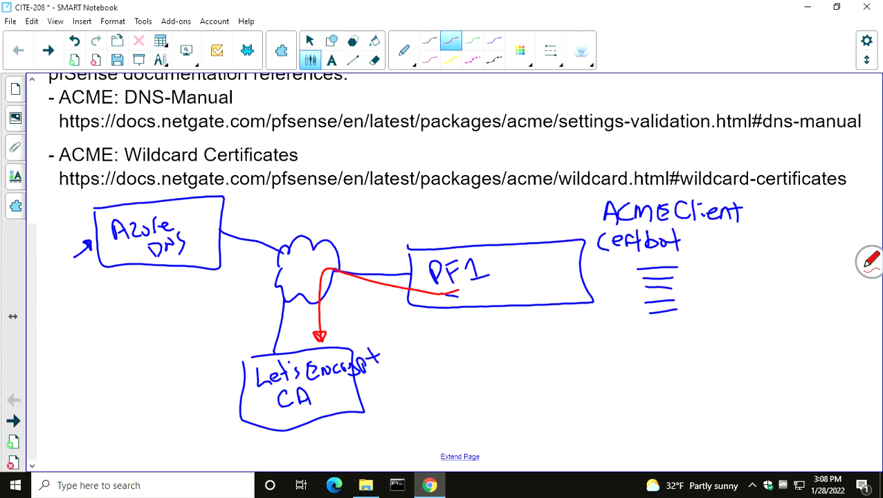
{"action": "mouse_move", "coordinate": [335, 346]}
{"action": "left_mouse_down"}
{"action": "mouse_move", "coordinate": [350, 296]}
{"action": "mouse_move", "coordinate": [483, 305]}
{"action": "left_mouse_up"}
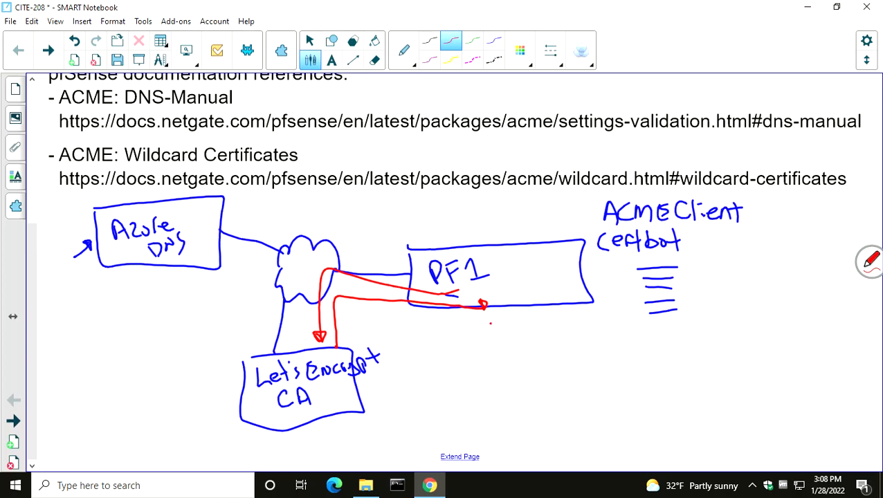
Write ".TXT" in red under the PF1 box, followed by a row of dashes and a sample record value
{"action": "left_click_drag", "start_coordinate": [495, 316], "coordinate": [512, 314]}
{"action": "mouse_move", "coordinate": [504, 314]}
{"action": "left_mouse_down"}
{"action": "mouse_move", "coordinate": [503, 326]}
{"action": "mouse_move", "coordinate": [520, 325]}
{"action": "left_mouse_up"}
{"action": "mouse_move", "coordinate": [520, 315]}
{"action": "left_mouse_down"}
{"action": "mouse_move", "coordinate": [511, 325]}
{"action": "mouse_move", "coordinate": [537, 311]}
{"action": "mouse_move", "coordinate": [513, 336]}
{"action": "mouse_move", "coordinate": [681, 340]}
{"action": "left_mouse_up"}
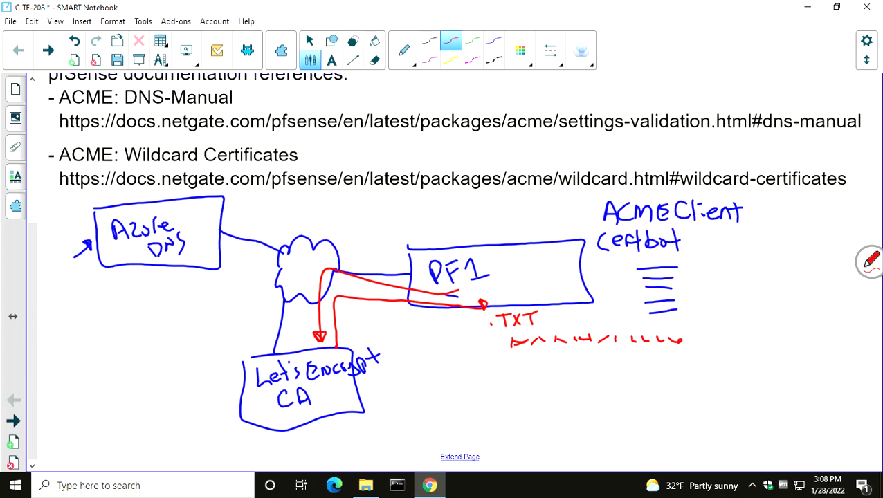
{"action": "mouse_move", "coordinate": [702, 344]}
{"action": "left_mouse_down"}
{"action": "mouse_move", "coordinate": [729, 344]}
{"action": "mouse_move", "coordinate": [737, 330]}
{"action": "left_mouse_up"}
{"action": "left_click_drag", "start_coordinate": [731, 338], "coordinate": [742, 340]}
{"action": "mouse_move", "coordinate": [743, 343]}
{"action": "left_mouse_down"}
{"action": "mouse_move", "coordinate": [750, 331]}
{"action": "mouse_move", "coordinate": [756, 343]}
{"action": "left_mouse_up"}
{"action": "mouse_move", "coordinate": [746, 338]}
{"action": "left_mouse_down"}
{"action": "mouse_move", "coordinate": [768, 335]}
{"action": "mouse_move", "coordinate": [771, 345]}
{"action": "left_mouse_up"}
{"action": "left_click_drag", "start_coordinate": [777, 338], "coordinate": [782, 337]}
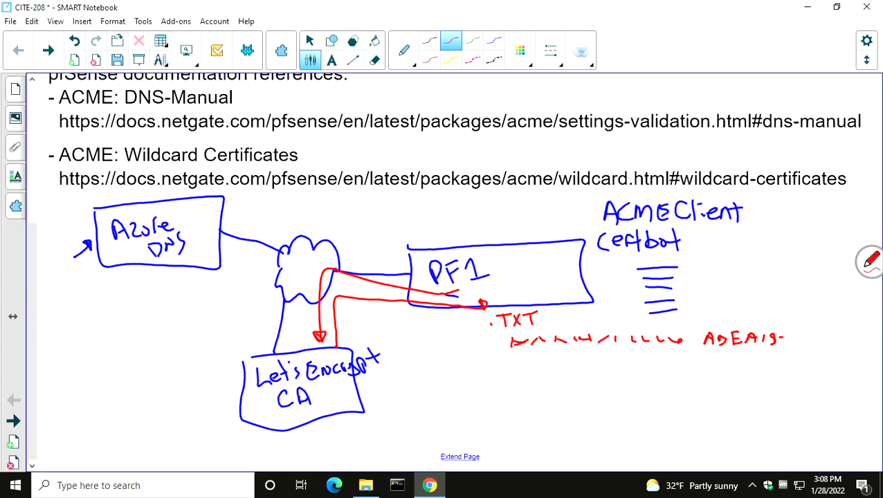
Write "..TXT" in red under the Azure DNS box, and draw two red lines beneath both it and the sample record value
{"action": "left_click_drag", "start_coordinate": [92, 285], "coordinate": [89, 288]}
{"action": "left_click_drag", "start_coordinate": [100, 276], "coordinate": [112, 275]}
{"action": "mouse_move", "coordinate": [109, 277]}
{"action": "left_mouse_down"}
{"action": "mouse_move", "coordinate": [109, 287]}
{"action": "mouse_move", "coordinate": [123, 283]}
{"action": "left_mouse_up"}
{"action": "left_click_drag", "start_coordinate": [123, 273], "coordinate": [114, 283]}
{"action": "mouse_move", "coordinate": [120, 275]}
{"action": "left_mouse_down"}
{"action": "mouse_move", "coordinate": [136, 272]}
{"action": "mouse_move", "coordinate": [133, 283]}
{"action": "left_mouse_up"}
{"action": "left_click_drag", "start_coordinate": [688, 355], "coordinate": [798, 356]}
{"action": "left_click_drag", "start_coordinate": [696, 382], "coordinate": [787, 379]}
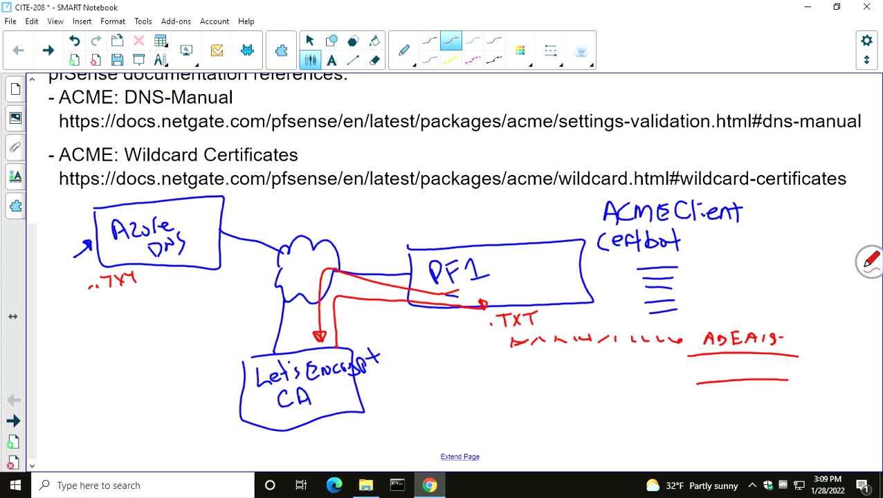
{"action": "left_click_drag", "start_coordinate": [53, 305], "coordinate": [131, 301]}
{"action": "left_click_drag", "start_coordinate": [47, 324], "coordinate": [140, 315]}
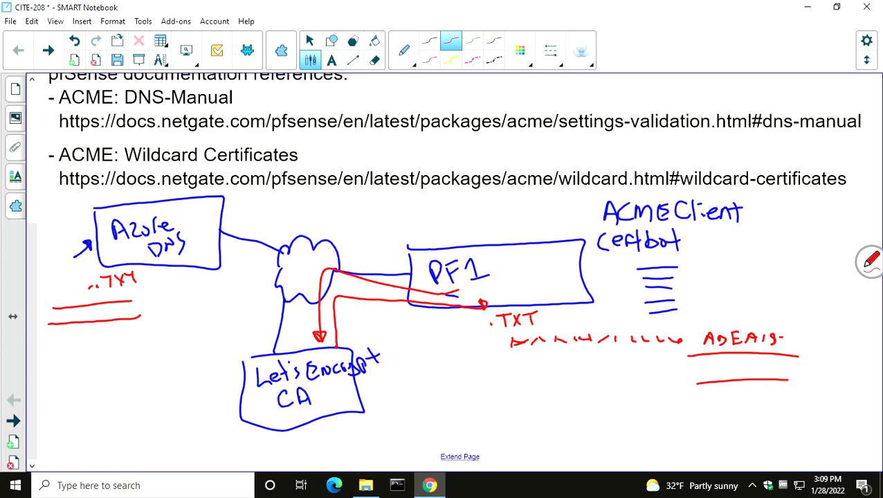
Sketch a red document inside the PF1 box, and add a green check mark and a green arrow from PF1 to the CA
{"action": "mouse_move", "coordinate": [504, 255]}
{"action": "left_mouse_down"}
{"action": "mouse_move", "coordinate": [535, 296]}
{"action": "mouse_move", "coordinate": [526, 255]}
{"action": "mouse_move", "coordinate": [531, 262]}
{"action": "left_mouse_up"}
{"action": "mouse_move", "coordinate": [513, 271]}
{"action": "left_mouse_down"}
{"action": "mouse_move", "coordinate": [530, 277]}
{"action": "mouse_move", "coordinate": [532, 289]}
{"action": "left_mouse_up"}
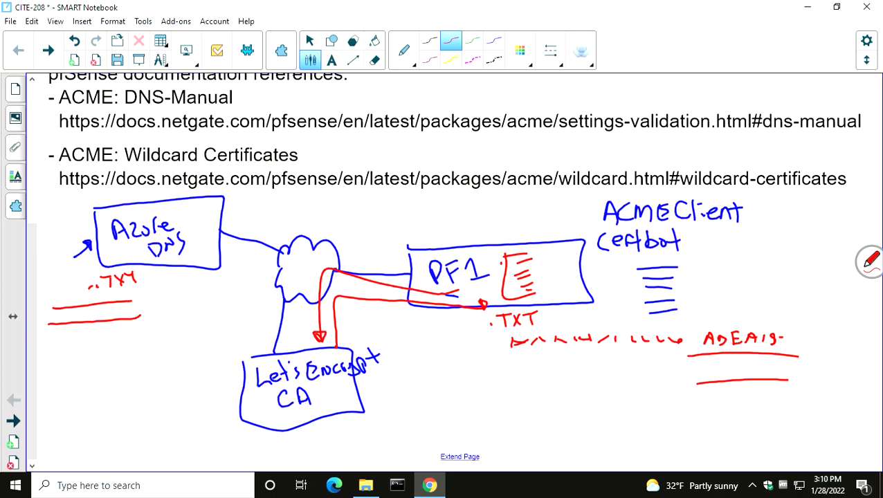
{"action": "left_click", "coordinate": [472, 40]}
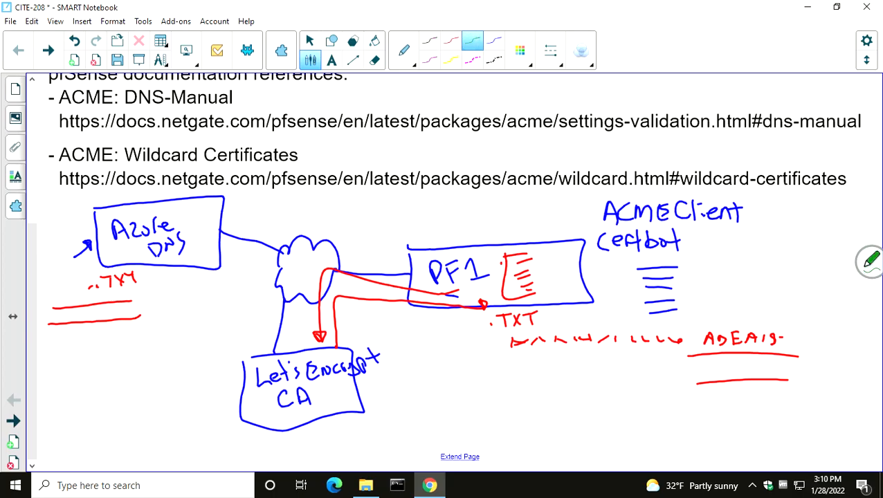
{"action": "left_click_drag", "start_coordinate": [545, 276], "coordinate": [573, 260]}
{"action": "mouse_move", "coordinate": [534, 292]}
{"action": "left_mouse_down"}
{"action": "mouse_move", "coordinate": [332, 286]}
{"action": "mouse_move", "coordinate": [313, 361]}
{"action": "left_mouse_up"}
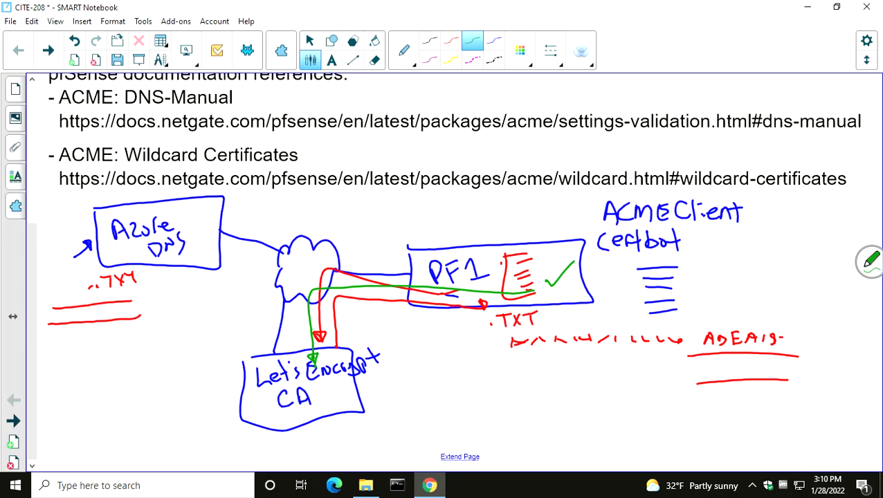
Draw a green line from the Let's Encrypt CA up through the cloud, and write "ak.bobstaco.com" in green above the cloud
{"action": "mouse_move", "coordinate": [279, 375]}
{"action": "left_mouse_down"}
{"action": "mouse_move", "coordinate": [288, 206]}
{"action": "mouse_move", "coordinate": [268, 198]}
{"action": "left_mouse_up"}
{"action": "mouse_move", "coordinate": [277, 188]}
{"action": "left_mouse_down"}
{"action": "mouse_move", "coordinate": [273, 198]}
{"action": "mouse_move", "coordinate": [289, 194]}
{"action": "left_mouse_up"}
{"action": "left_click_drag", "start_coordinate": [298, 187], "coordinate": [296, 193]}
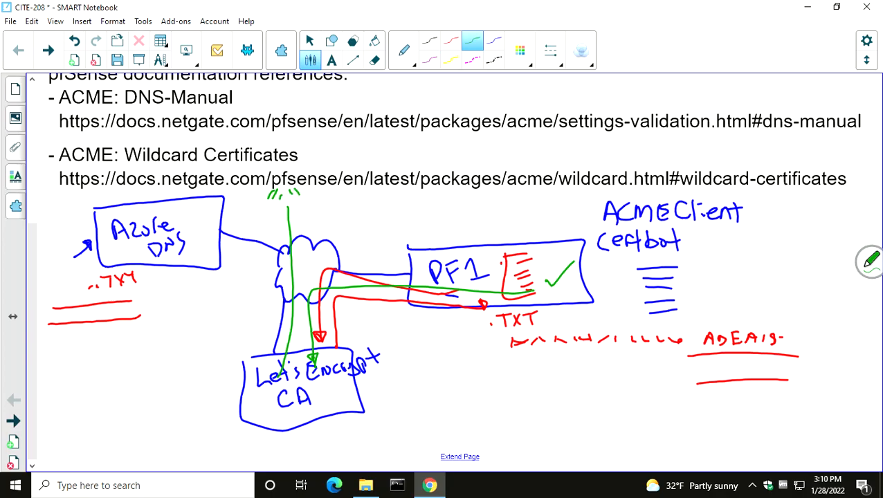
{"action": "mouse_move", "coordinate": [323, 196]}
{"action": "left_mouse_down"}
{"action": "mouse_move", "coordinate": [318, 205]}
{"action": "mouse_move", "coordinate": [328, 205]}
{"action": "left_mouse_up"}
{"action": "left_click_drag", "start_coordinate": [330, 189], "coordinate": [329, 207]}
{"action": "left_click", "coordinate": [345, 203]}
{"action": "mouse_move", "coordinate": [338, 194]}
{"action": "left_mouse_down"}
{"action": "mouse_move", "coordinate": [339, 203]}
{"action": "mouse_move", "coordinate": [354, 204]}
{"action": "left_mouse_up"}
{"action": "mouse_move", "coordinate": [370, 195]}
{"action": "left_mouse_down"}
{"action": "mouse_move", "coordinate": [385, 202]}
{"action": "mouse_move", "coordinate": [397, 189]}
{"action": "mouse_move", "coordinate": [395, 202]}
{"action": "left_mouse_up"}
{"action": "left_click_drag", "start_coordinate": [391, 190], "coordinate": [413, 195]}
{"action": "mouse_move", "coordinate": [420, 191]}
{"action": "left_mouse_down"}
{"action": "mouse_move", "coordinate": [419, 199]}
{"action": "mouse_move", "coordinate": [434, 200]}
{"action": "left_mouse_up"}
{"action": "left_click", "coordinate": [432, 197]}
{"action": "left_click", "coordinate": [439, 188]}
{"action": "left_click_drag", "start_coordinate": [443, 193], "coordinate": [459, 200]}
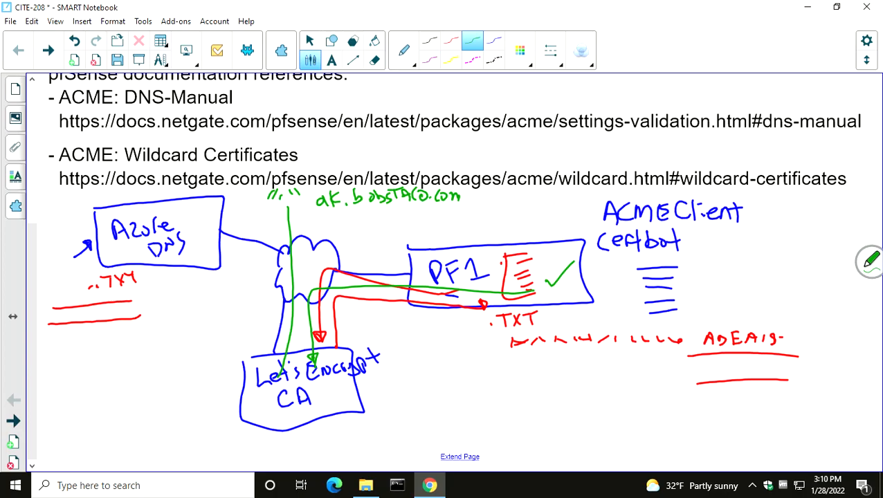
Draw green arrows from the CA to Azure DNS and to the PF1 document, and mark both TXT record entries in green
{"action": "left_click_drag", "start_coordinate": [269, 364], "coordinate": [250, 288]}
{"action": "left_click_drag", "start_coordinate": [199, 252], "coordinate": [201, 248]}
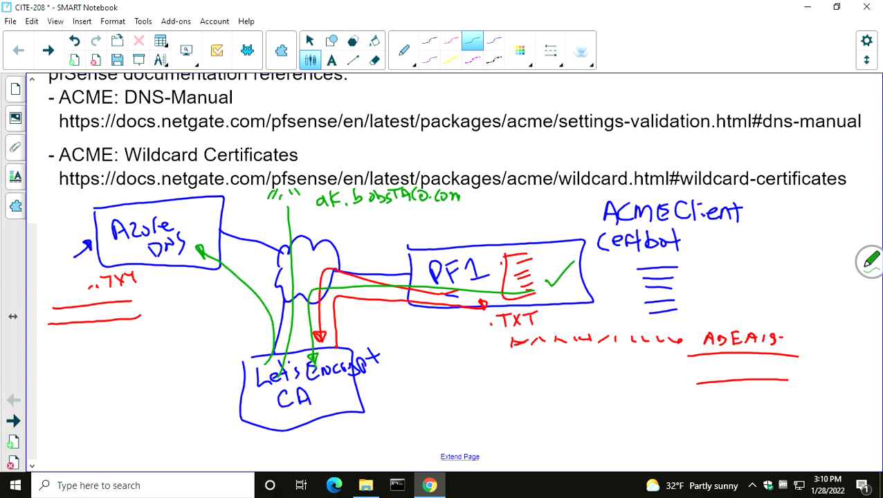
{"action": "left_click_drag", "start_coordinate": [141, 267], "coordinate": [147, 317]}
{"action": "left_click_drag", "start_coordinate": [694, 359], "coordinate": [769, 349]}
{"action": "left_click_drag", "start_coordinate": [693, 384], "coordinate": [783, 378]}
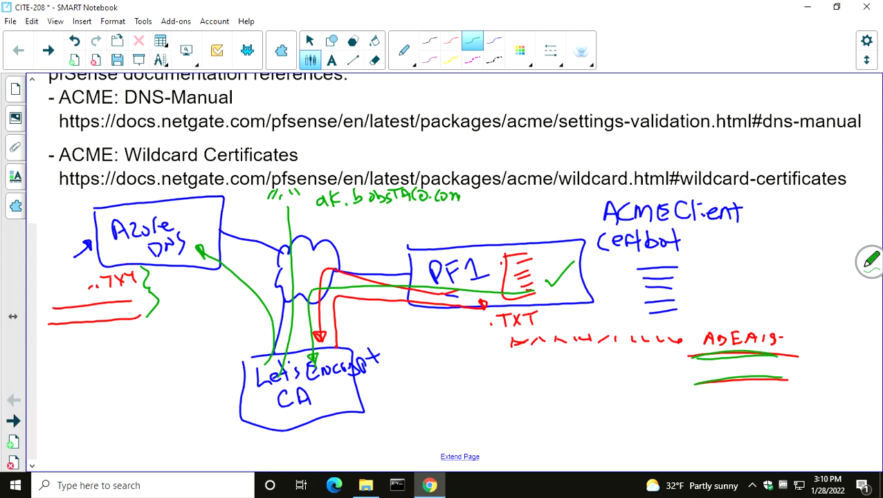
{"action": "mouse_move", "coordinate": [285, 373]}
{"action": "left_mouse_down"}
{"action": "mouse_move", "coordinate": [344, 300]}
{"action": "mouse_move", "coordinate": [502, 269]}
{"action": "left_mouse_up"}
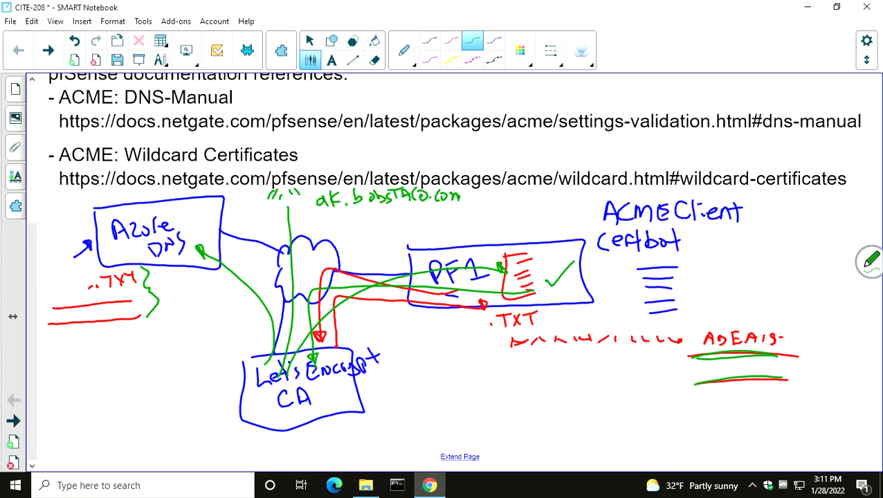
Switch to Chrome and examine the wildcard certificate's common name in the certificate list of the pf1 firewall
{"action": "key", "text": "alt+Tab"}
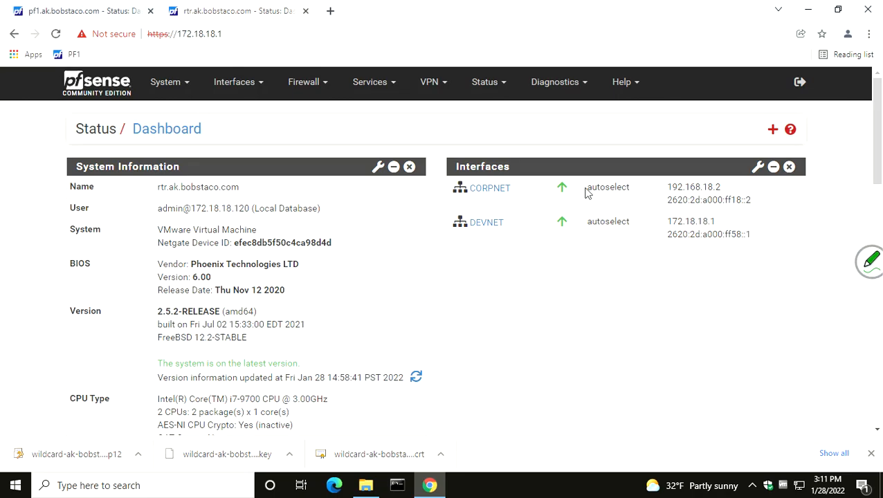
{"action": "left_click", "coordinate": [42, 13]}
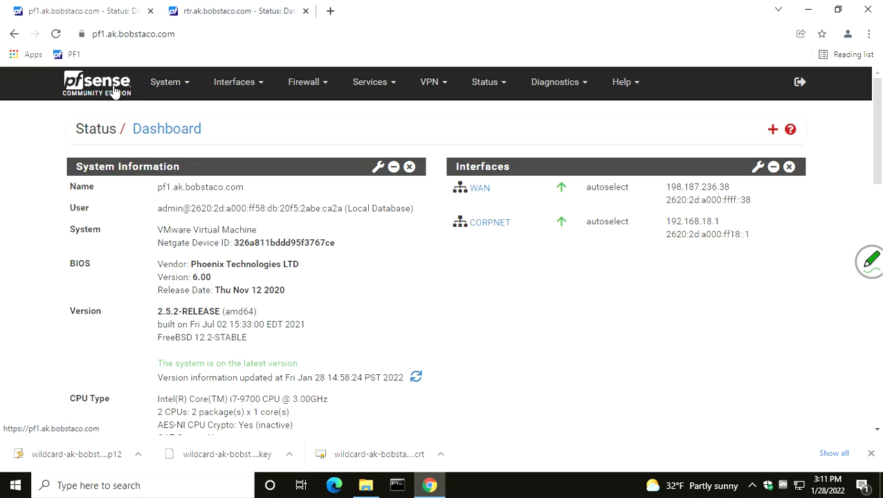
{"action": "left_click", "coordinate": [169, 88]}
{"action": "left_click", "coordinate": [174, 132]}
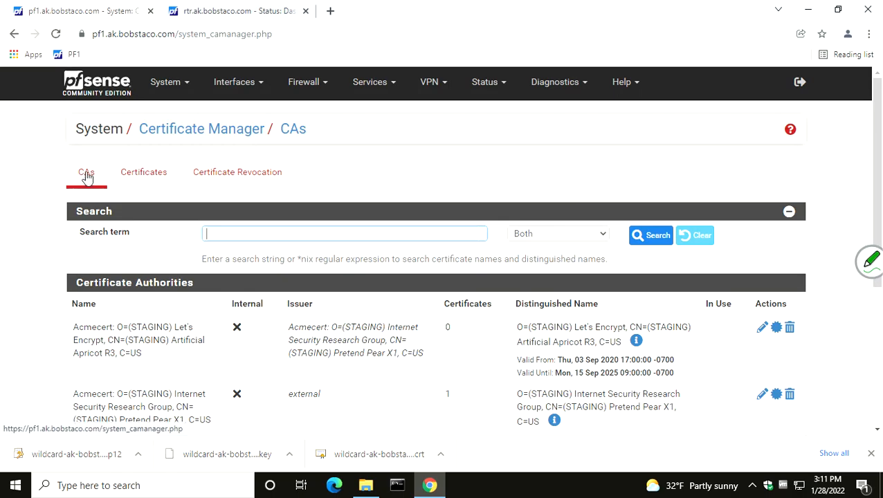
{"action": "left_click", "coordinate": [146, 179]}
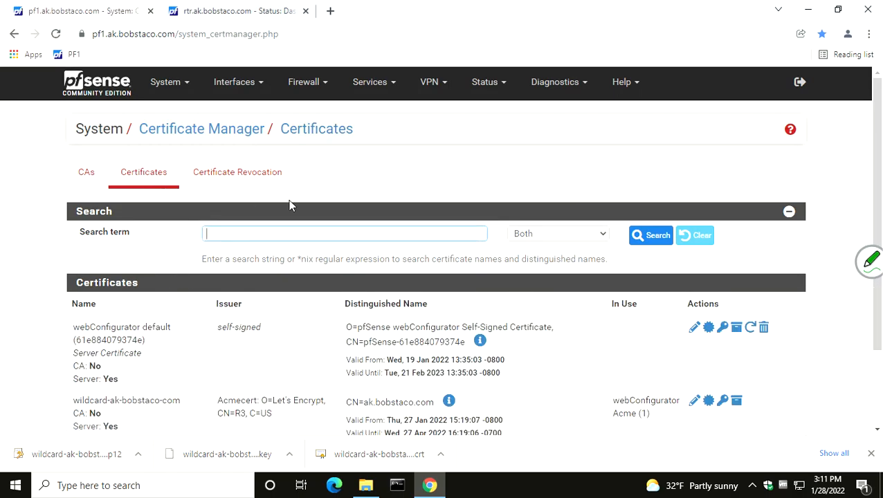
{"action": "scroll", "coordinate": [292, 200], "scroll_direction": "down", "scroll_amount": 2}
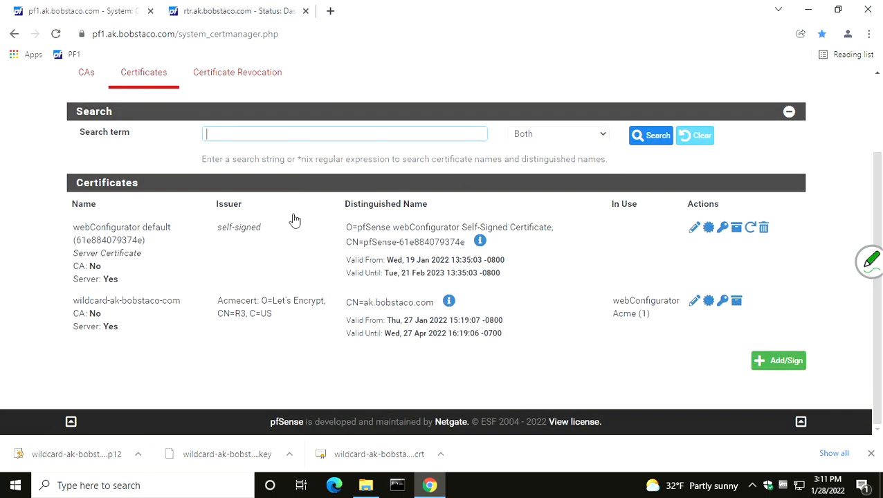
{"action": "left_click_drag", "start_coordinate": [346, 302], "coordinate": [434, 305]}
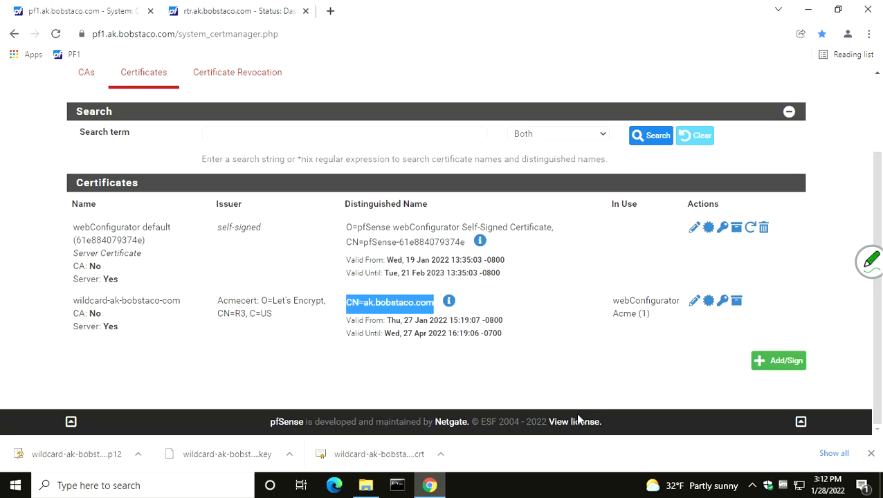
Examine the exported wildcard-ak-bobstaco-com files and their full types in the Downloads folder, and close File Explorer
{"action": "left_click", "coordinate": [365, 485]}
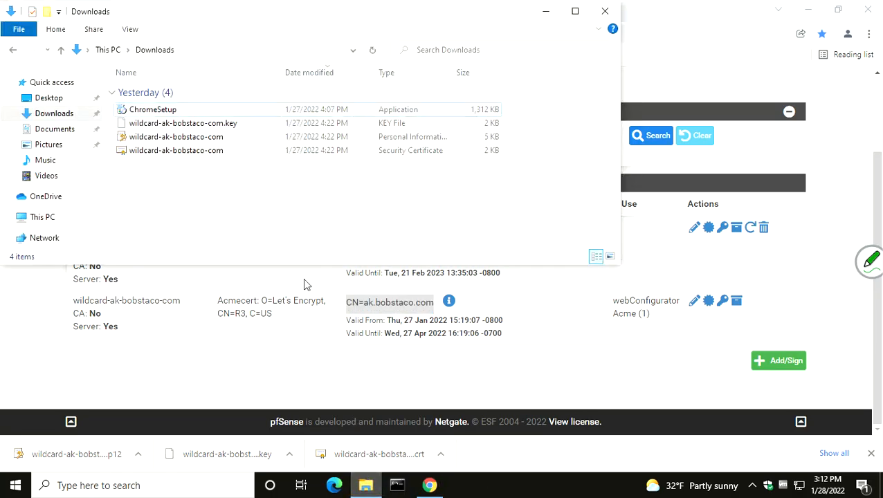
{"action": "left_click_drag", "start_coordinate": [227, 10], "coordinate": [277, 39]}
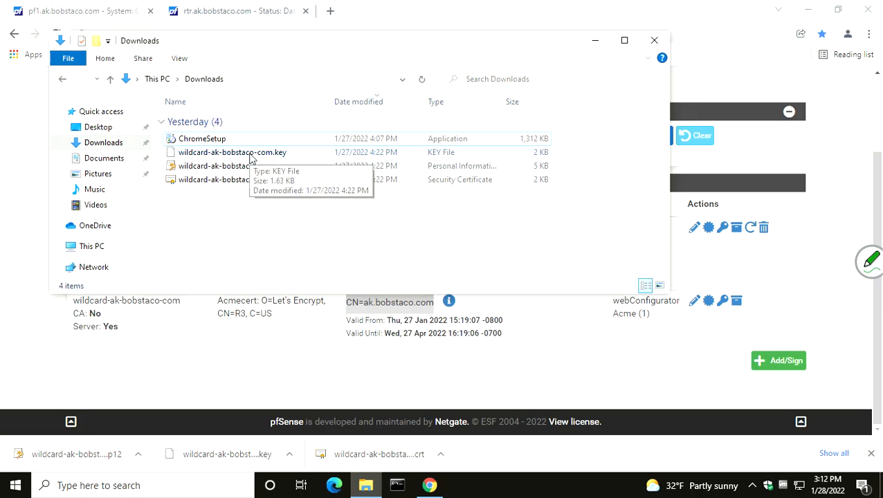
{"action": "left_click_drag", "start_coordinate": [501, 101], "coordinate": [561, 99]}
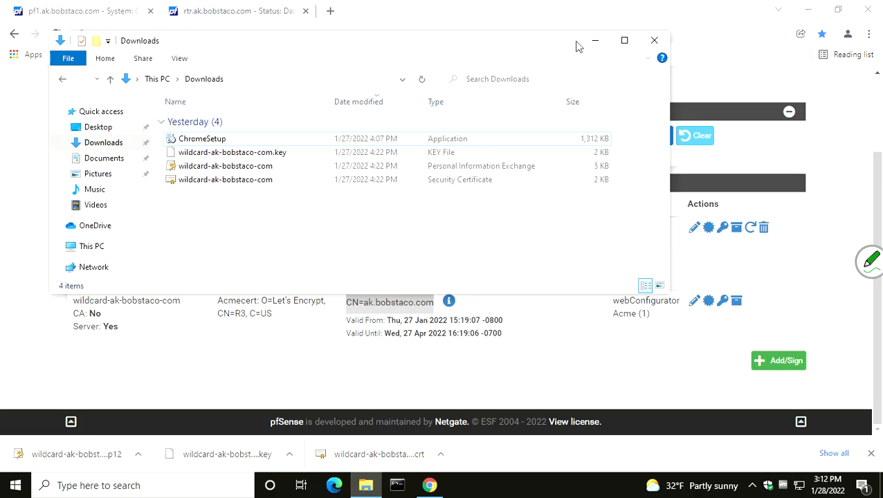
{"action": "left_click", "coordinate": [659, 47]}
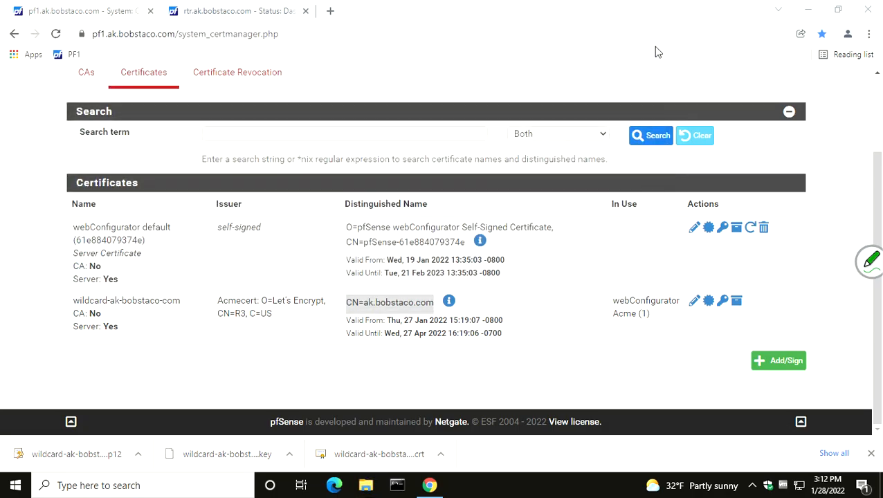
Check the host name of the rtr.ak.bobstaco.com router and open its certificate list
{"action": "left_click", "coordinate": [225, 19]}
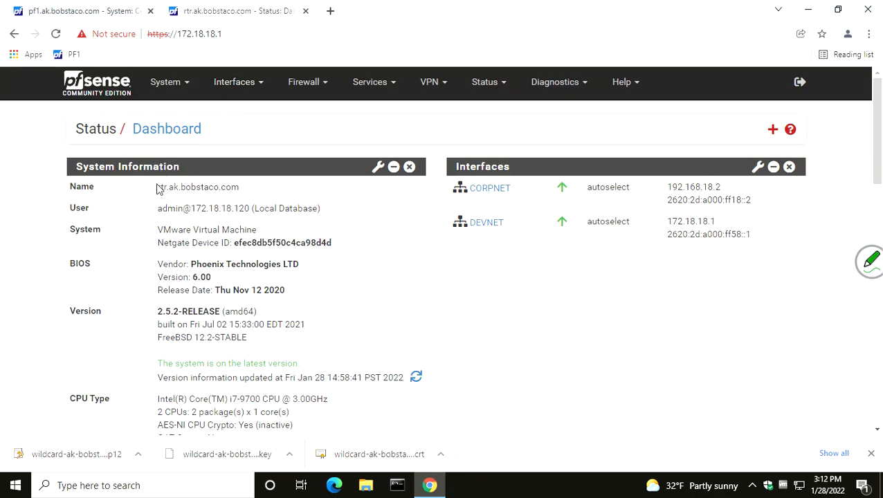
{"action": "left_click_drag", "start_coordinate": [157, 187], "coordinate": [239, 189]}
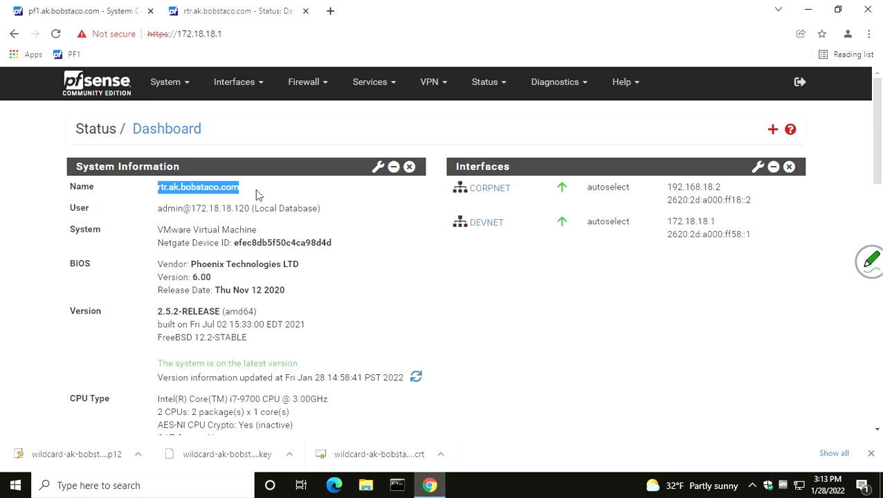
{"action": "left_click", "coordinate": [166, 89]}
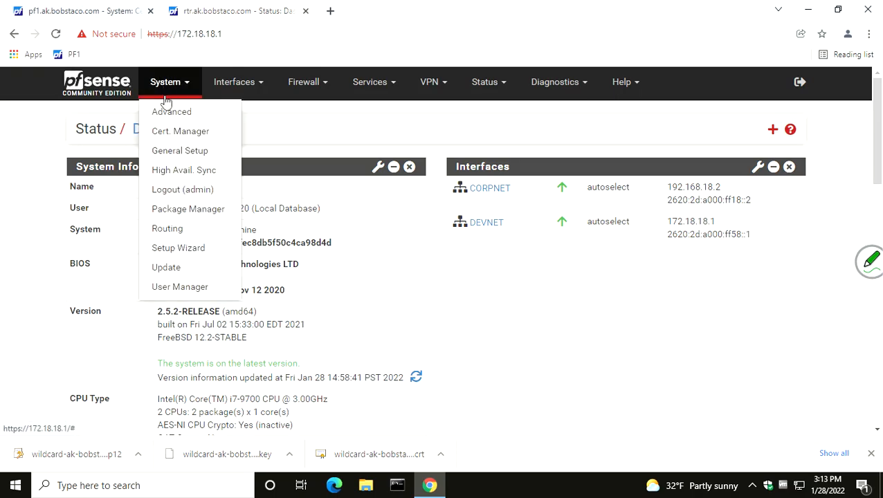
{"action": "left_click", "coordinate": [177, 132]}
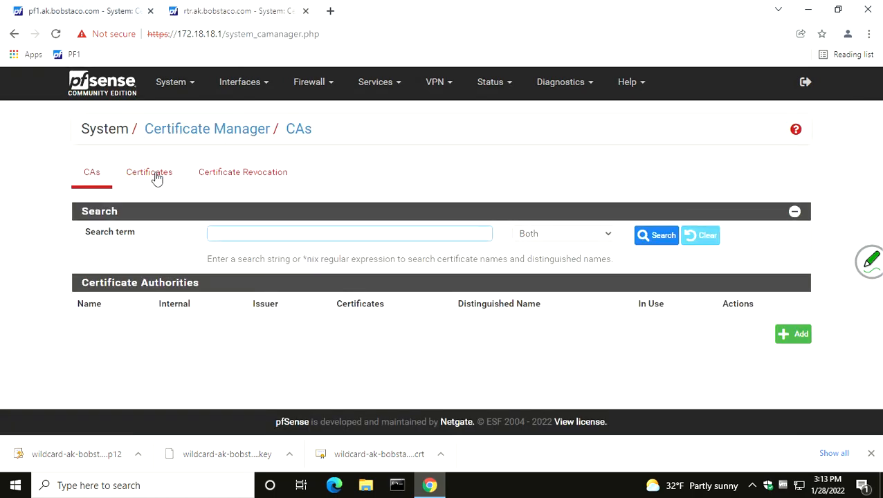
{"action": "left_click", "coordinate": [152, 175]}
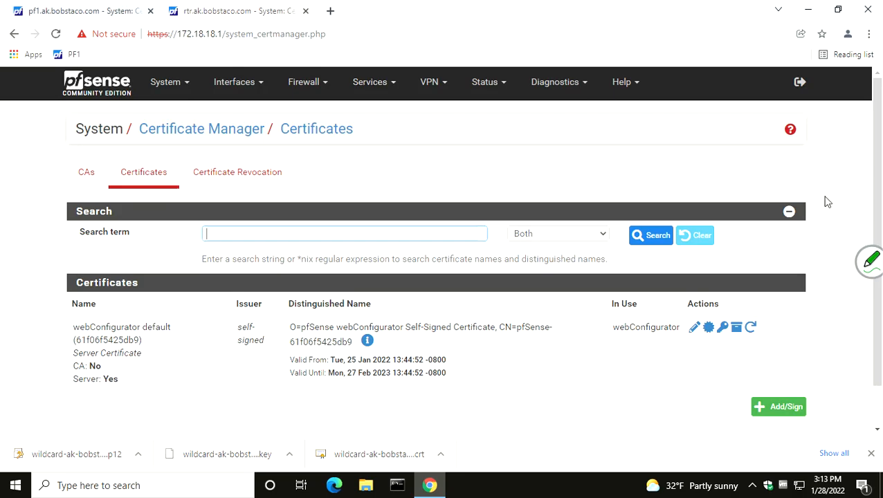
Start a new certificate on the router with the method Import an existing Certificate and review the X.509 PEM certificate and private key fields
{"action": "left_click", "coordinate": [780, 414]}
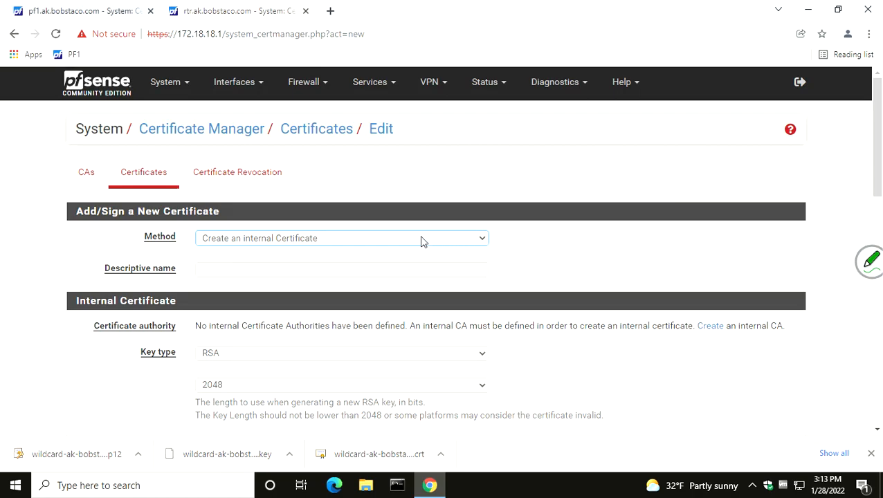
{"action": "left_click", "coordinate": [483, 238]}
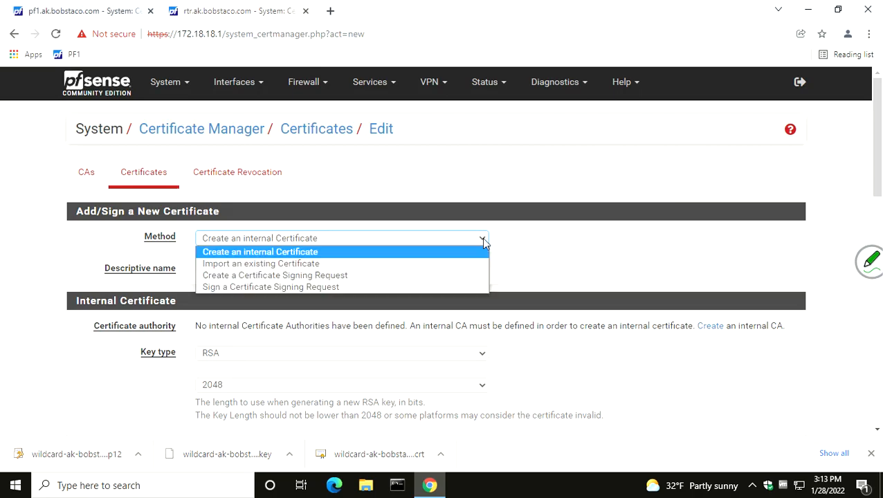
{"action": "left_click", "coordinate": [448, 271]}
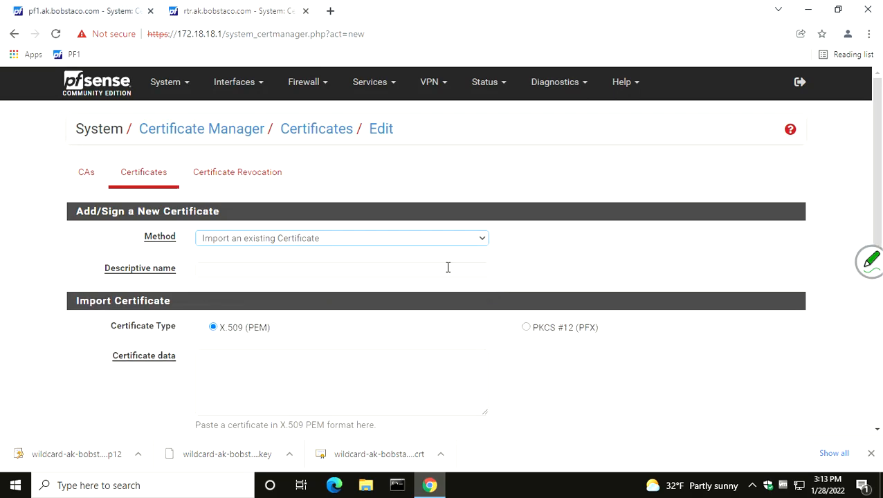
{"action": "scroll", "coordinate": [495, 339], "scroll_direction": "down", "scroll_amount": 2}
{"action": "scroll", "coordinate": [495, 339], "scroll_direction": "down", "scroll_amount": 2}
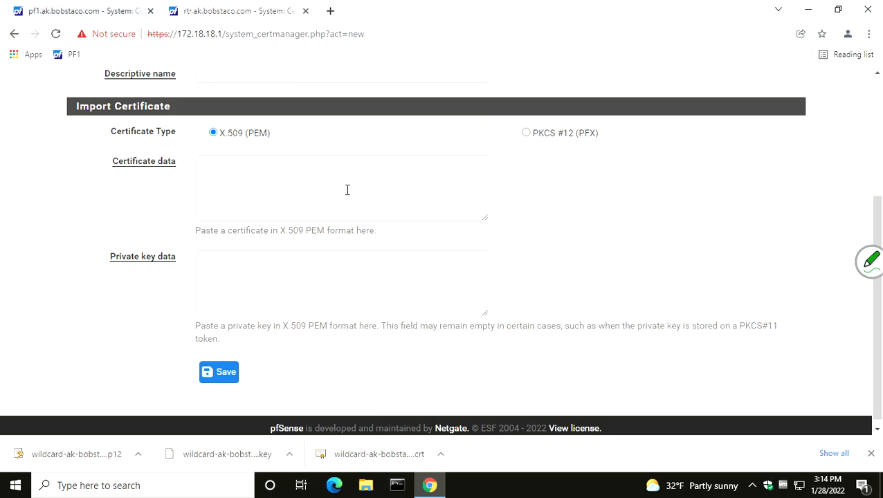
{"action": "left_click_drag", "start_coordinate": [195, 230], "coordinate": [386, 234]}
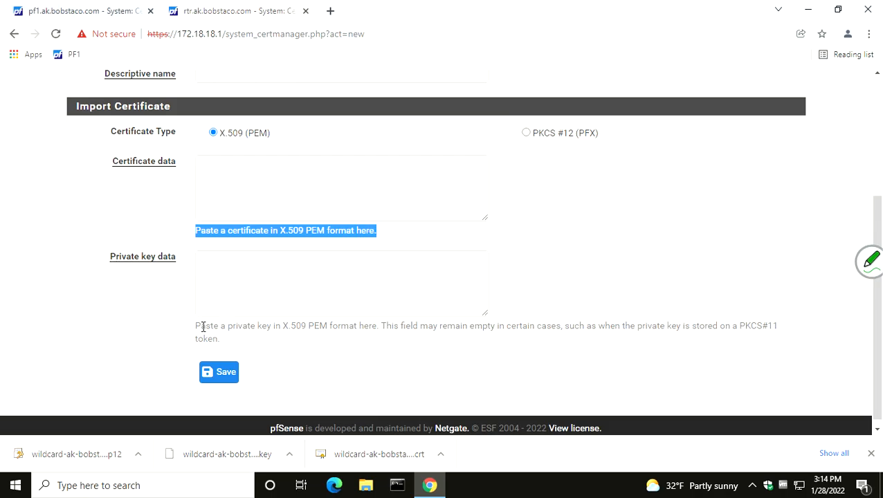
{"action": "left_click_drag", "start_coordinate": [195, 326], "coordinate": [334, 328]}
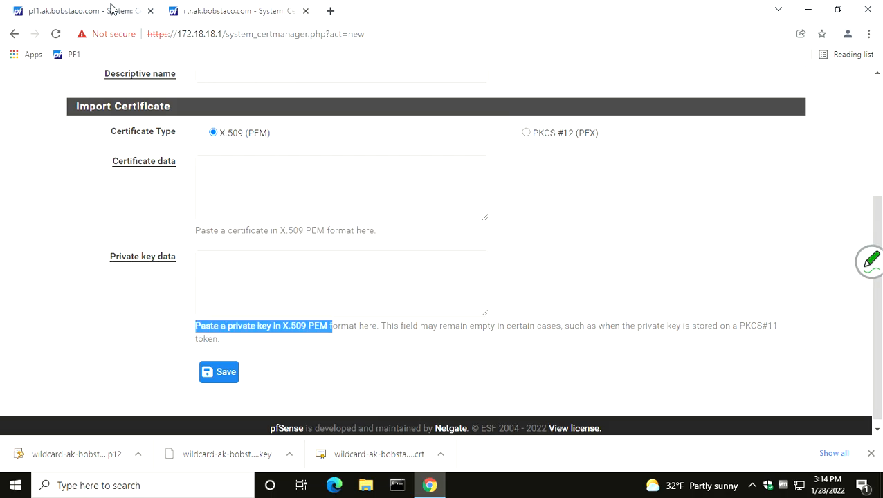
Open the wildcard-ak-bobstaco-com certificate on pf1, examine its PEM certificate data, and return to the router's import form
{"action": "left_click", "coordinate": [85, 13]}
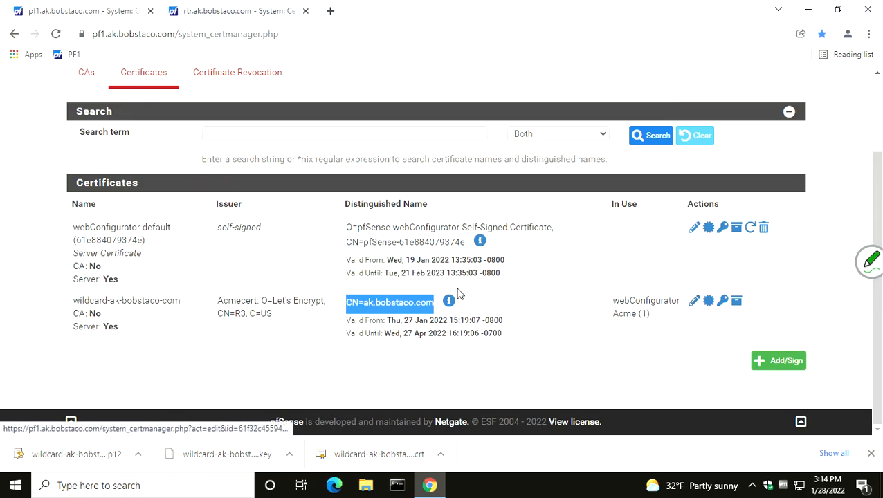
{"action": "left_click", "coordinate": [83, 301]}
{"action": "left_click_drag", "start_coordinate": [83, 301], "coordinate": [195, 305]}
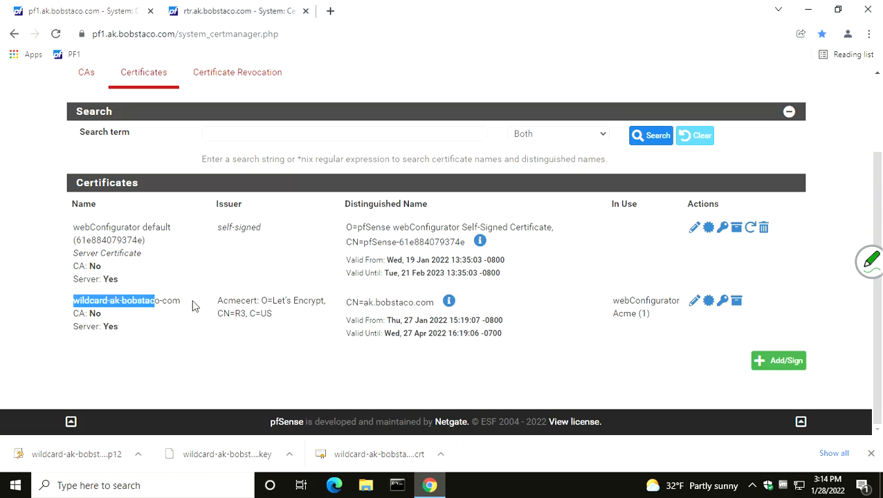
{"action": "left_click", "coordinate": [695, 303]}
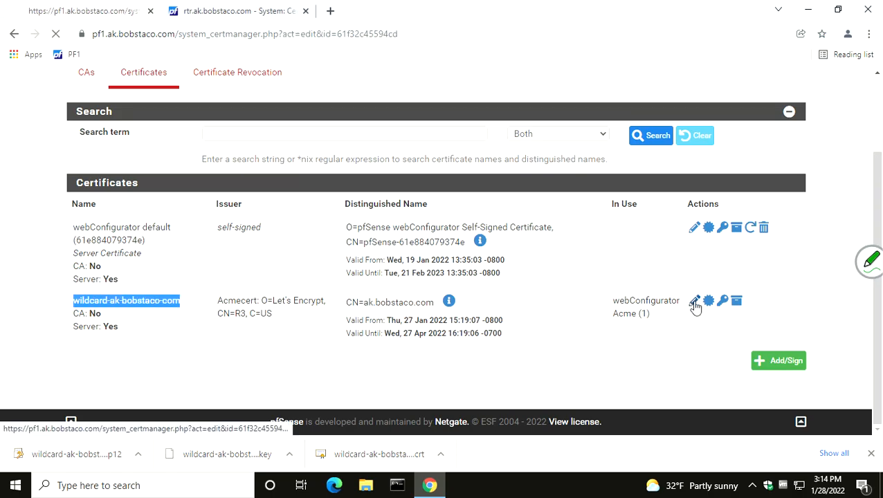
{"action": "scroll", "coordinate": [579, 298], "scroll_direction": "down", "scroll_amount": 2}
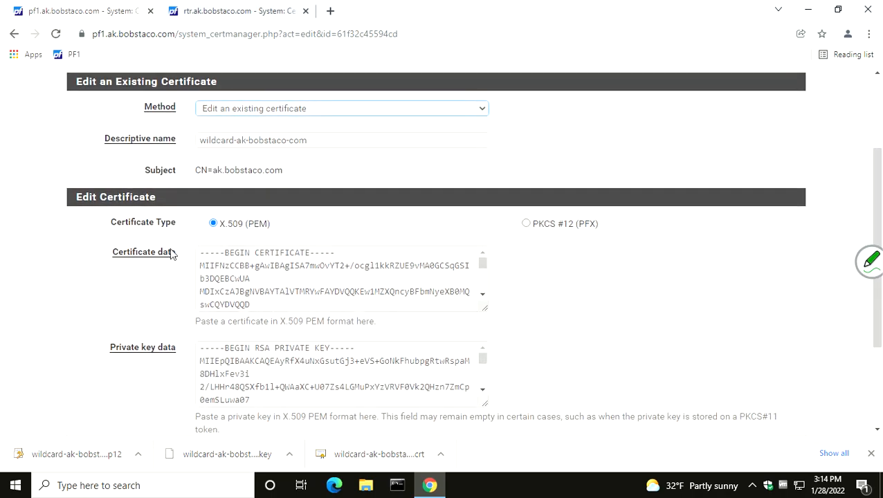
{"action": "left_click_drag", "start_coordinate": [197, 251], "coordinate": [444, 353]}
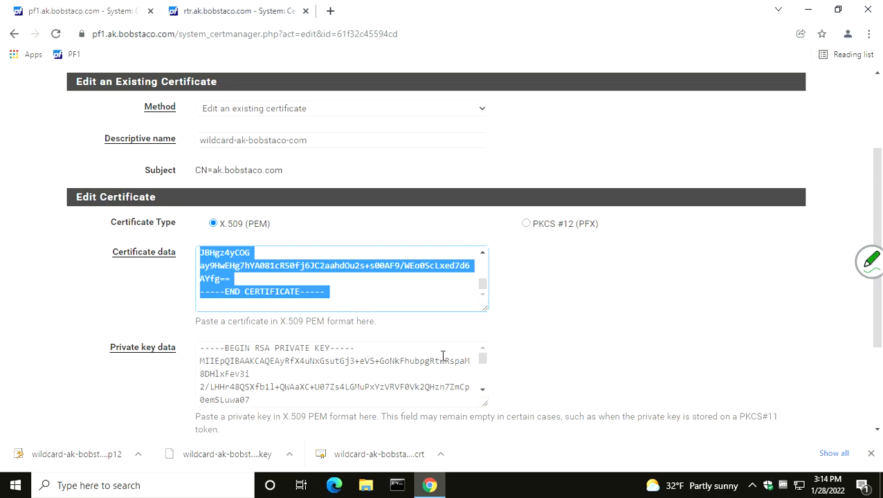
{"action": "left_click", "coordinate": [232, 18]}
{"action": "left_click", "coordinate": [212, 170]}
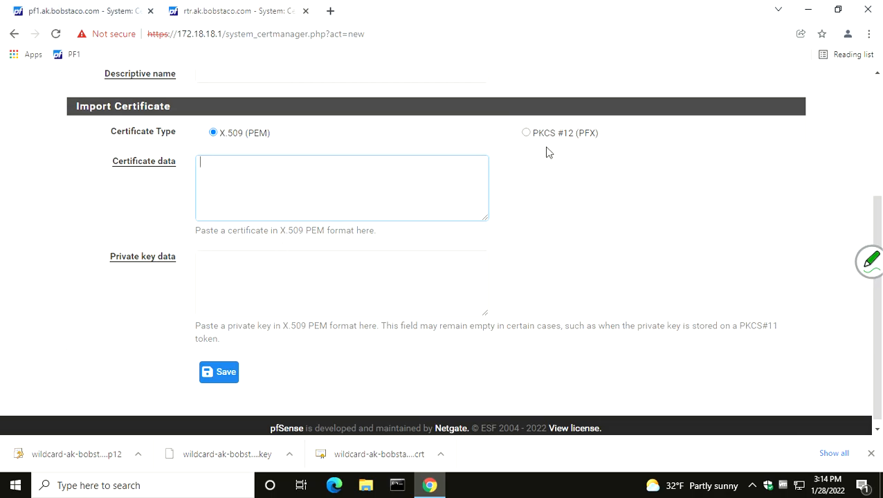
Set the certificate type to PKCS #12 (PFX) and the descriptive name to wildcard.ak.bobstaco.com
{"action": "left_click", "coordinate": [526, 132]}
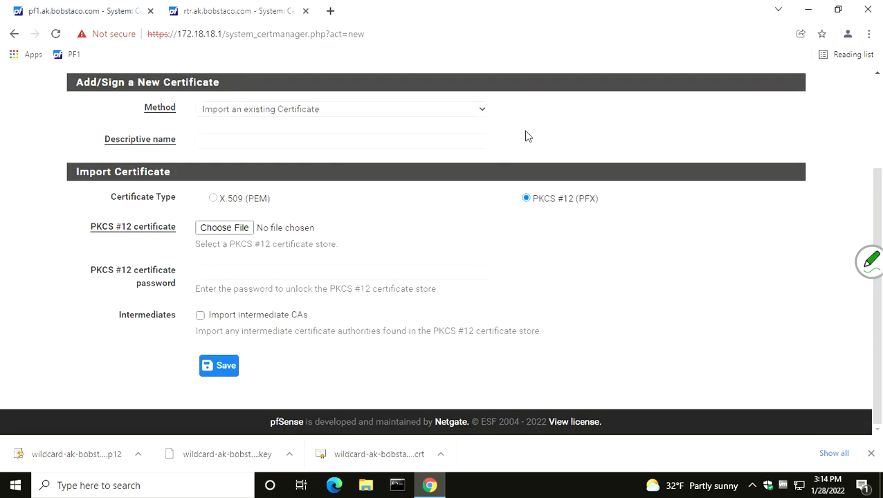
{"action": "left_click", "coordinate": [446, 141]}
{"action": "type", "text": "w"}
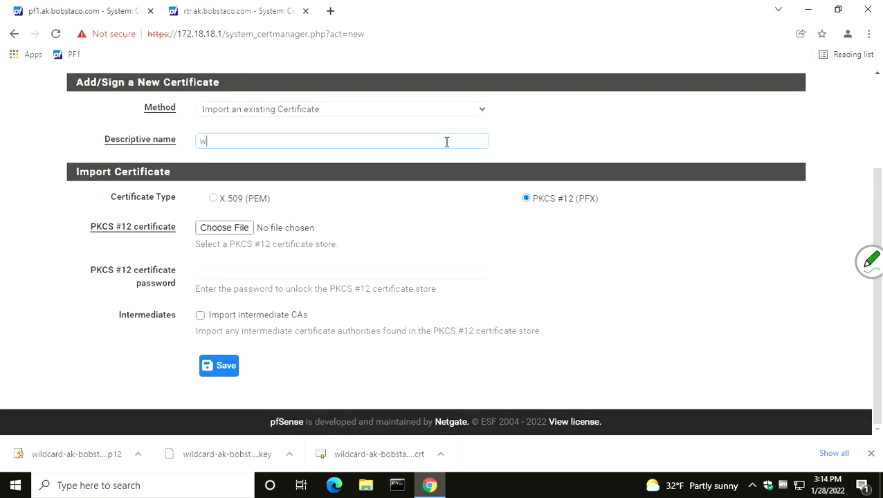
{"action": "type", "text": "ildcard.ak.bobstaco.com"}
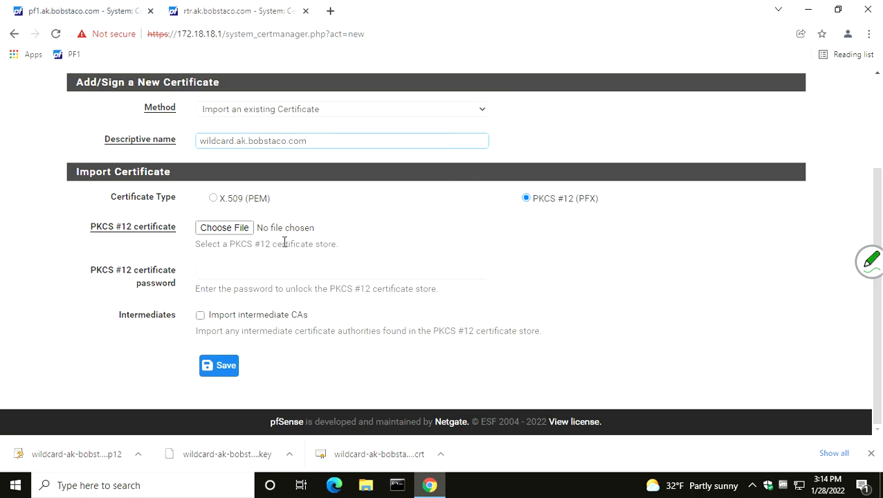
Load the wildcard-ak-bobstaco-com .p12 file from Downloads, include intermediate CAs, and save the imported certificate
{"action": "left_click", "coordinate": [242, 234]}
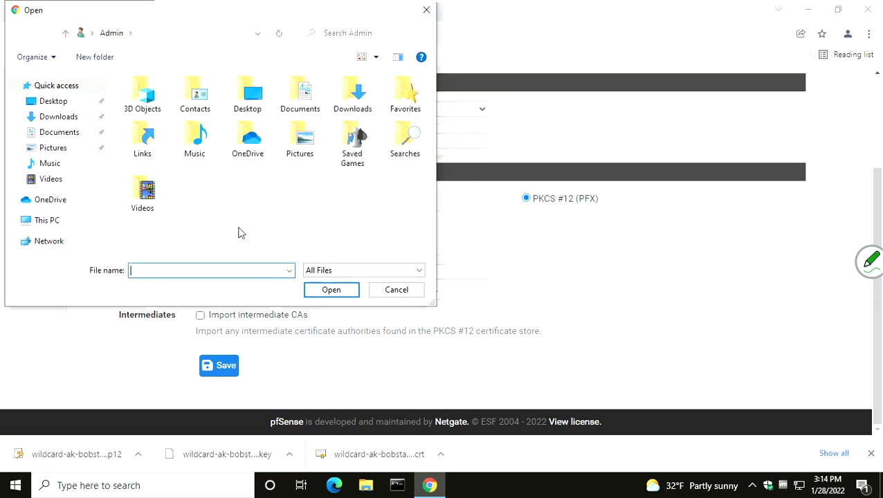
{"action": "left_click", "coordinate": [73, 119]}
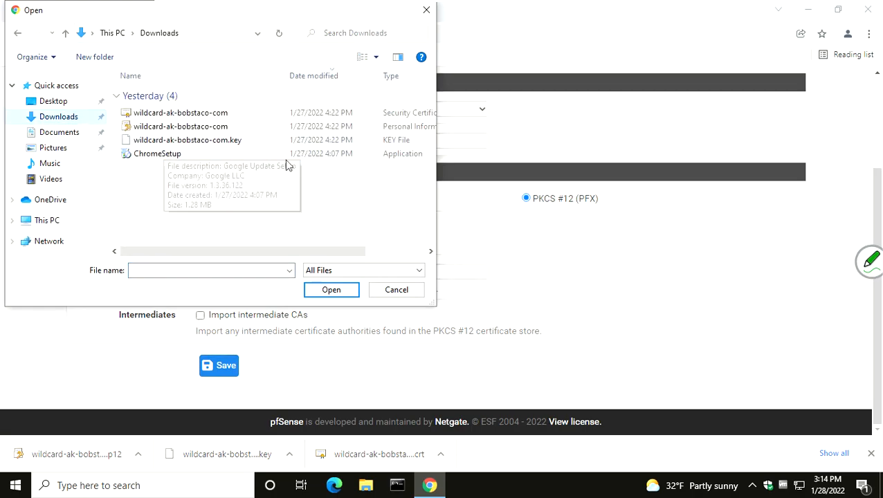
{"action": "left_click", "coordinate": [392, 133]}
{"action": "left_click", "coordinate": [325, 290]}
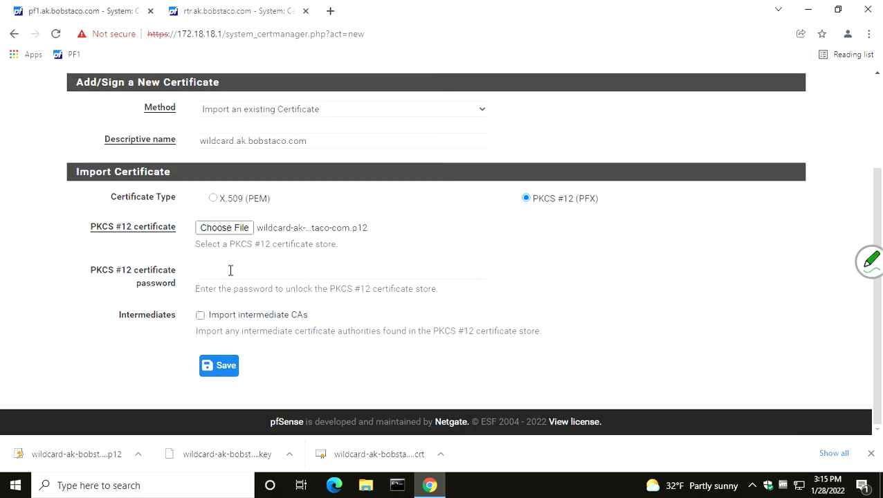
{"action": "left_click", "coordinate": [223, 365]}
{"action": "left_click", "coordinate": [200, 317]}
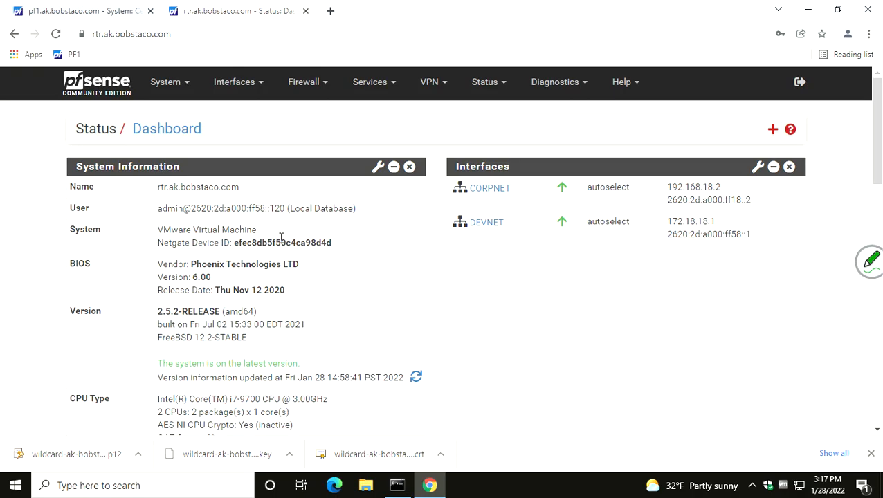
Open the router's certificate list and examine the data of the imported wildcard.ak.bobstaco.com certificate
{"action": "left_click", "coordinate": [166, 88]}
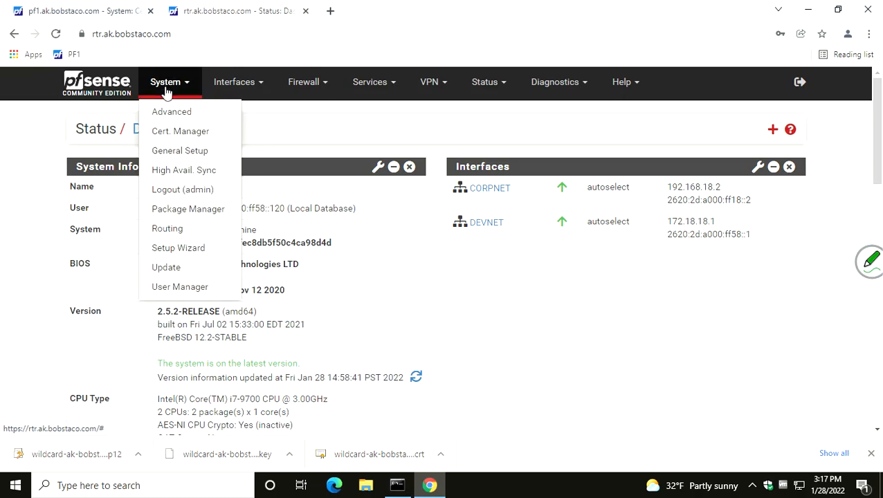
{"action": "left_click", "coordinate": [177, 136]}
{"action": "left_click", "coordinate": [145, 172]}
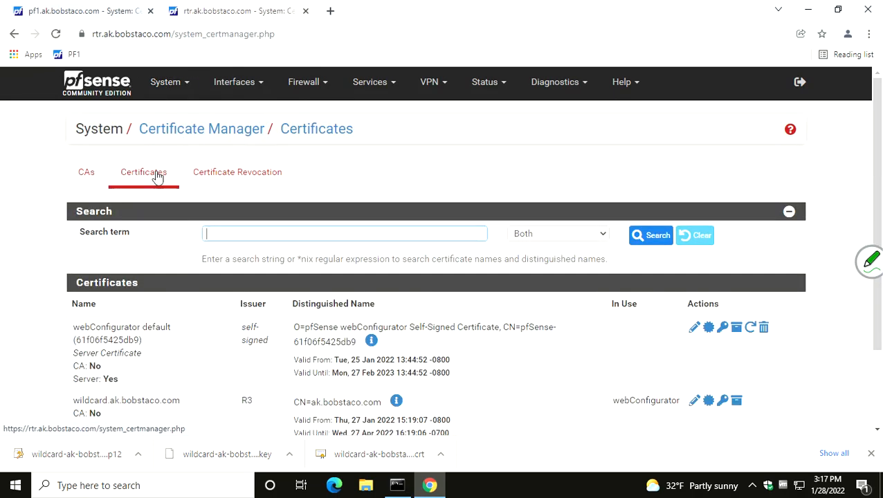
{"action": "scroll", "coordinate": [463, 289], "scroll_direction": "down", "scroll_amount": 3}
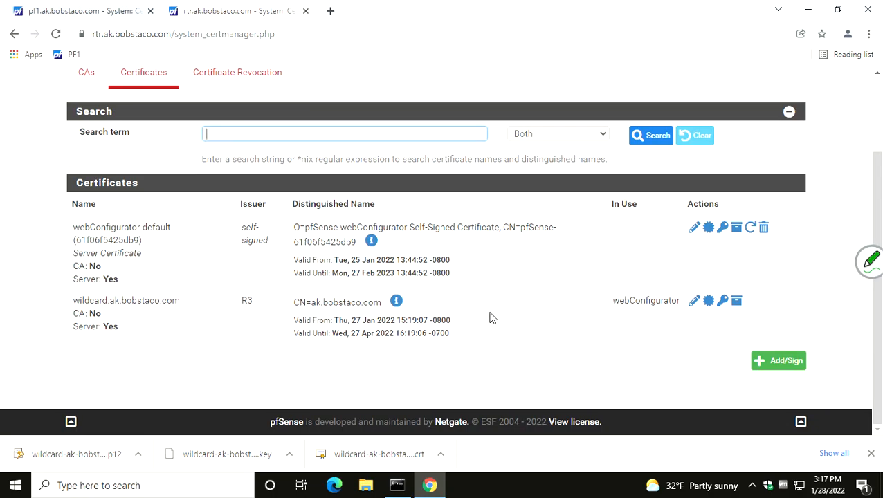
{"action": "left_click", "coordinate": [695, 302]}
{"action": "scroll", "coordinate": [605, 285], "scroll_direction": "down", "scroll_amount": 2}
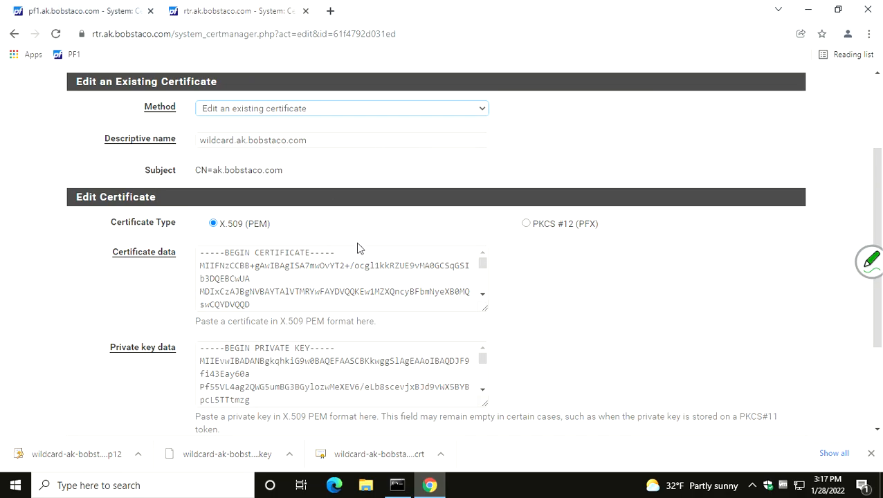
{"action": "scroll", "coordinate": [357, 247], "scroll_direction": "up", "scroll_amount": 2}
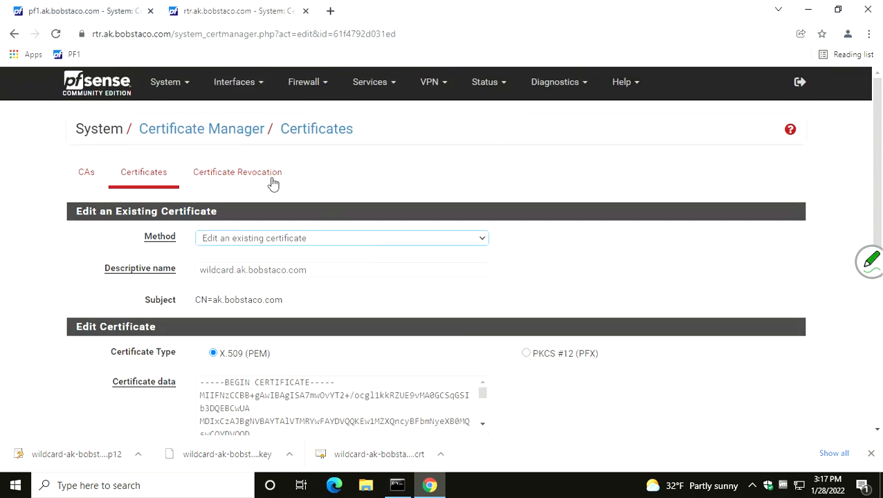
Check the SSL/TLS certificate choices in the router's advanced Admin Access settings and the browser's connection security information
{"action": "left_click", "coordinate": [166, 81]}
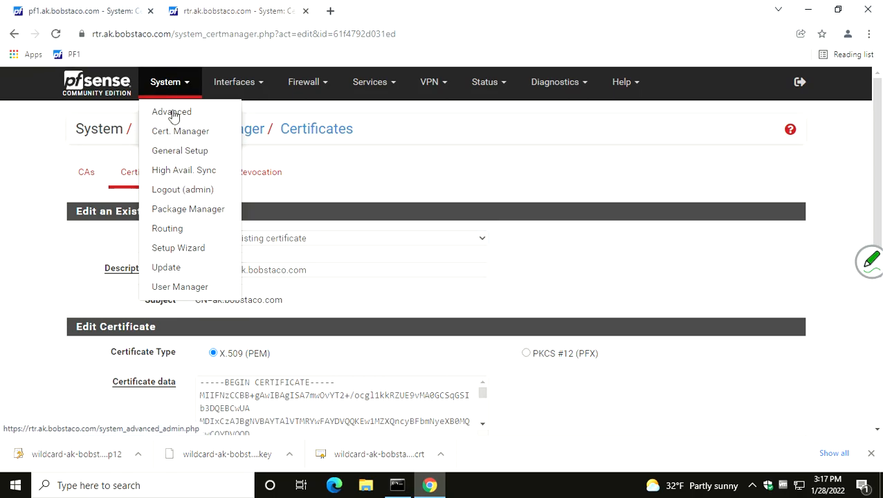
{"action": "left_click", "coordinate": [173, 113]}
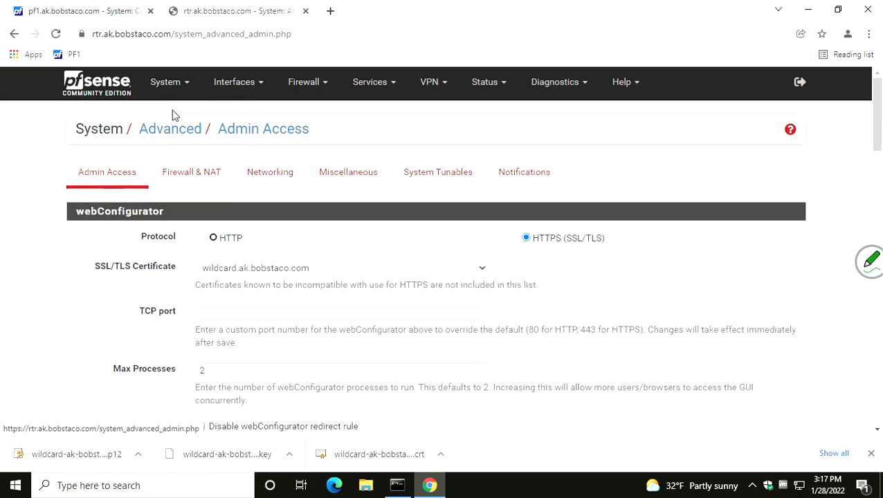
{"action": "left_click", "coordinate": [482, 269]}
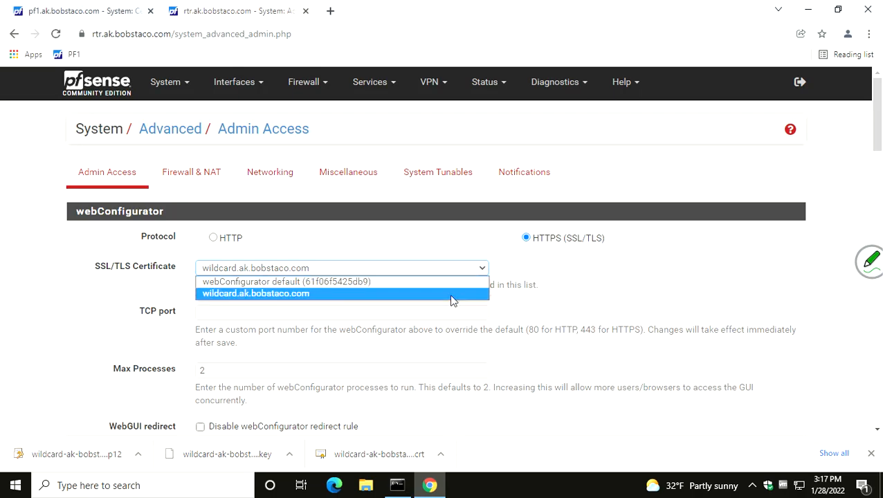
{"action": "left_click", "coordinate": [469, 245]}
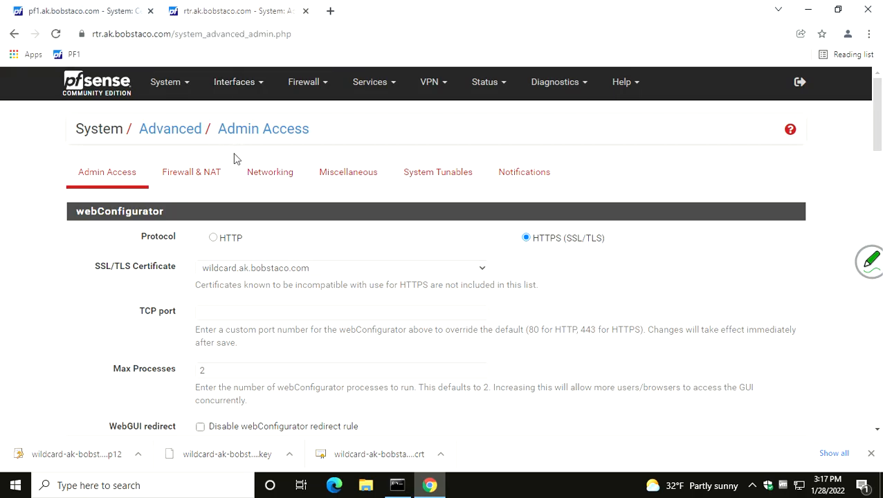
{"action": "left_click", "coordinate": [82, 35]}
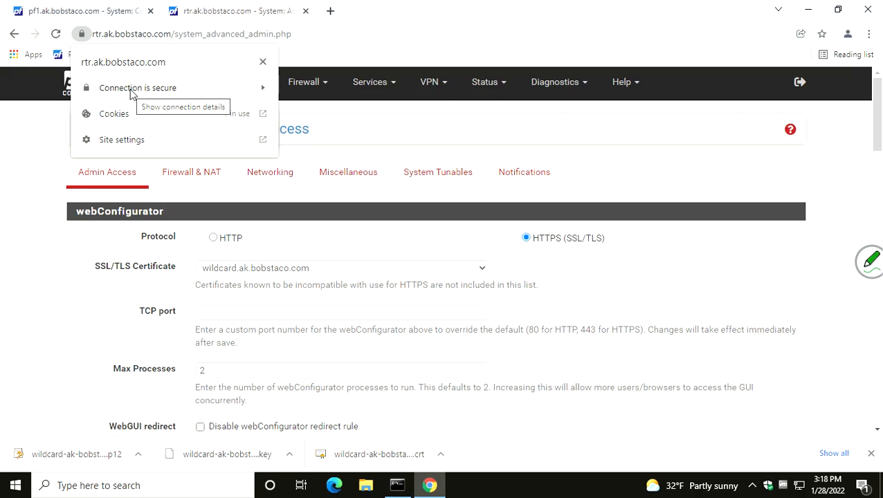
{"action": "left_click", "coordinate": [200, 22]}
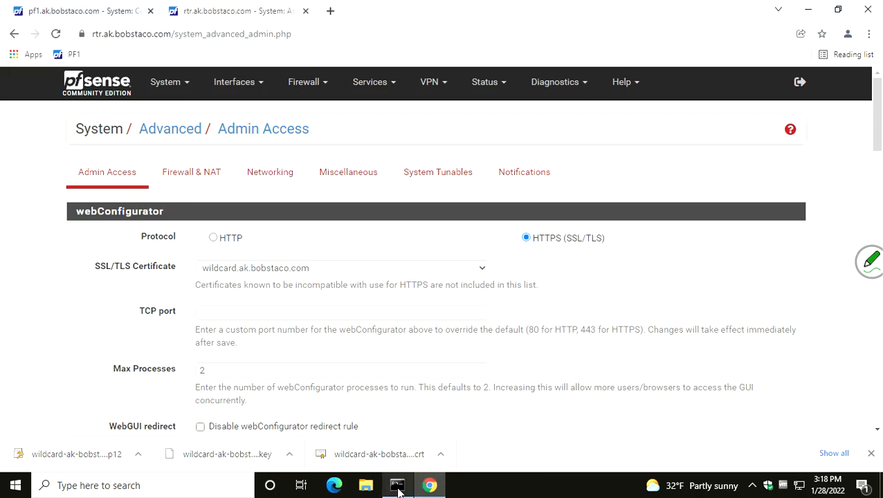
Switch to Command Prompt, move its window higher, and run ipconfig to examine the client's IP addresses
{"action": "mouse_move", "coordinate": [398, 490]}
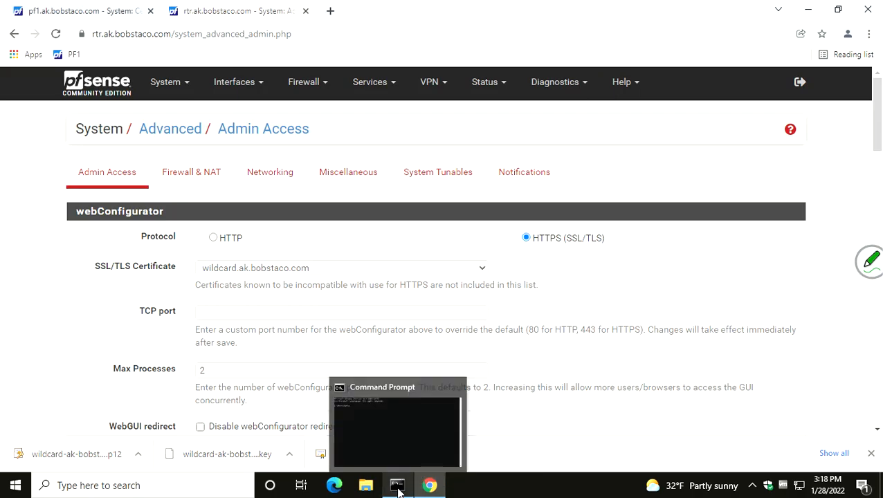
{"action": "left_click", "coordinate": [395, 443]}
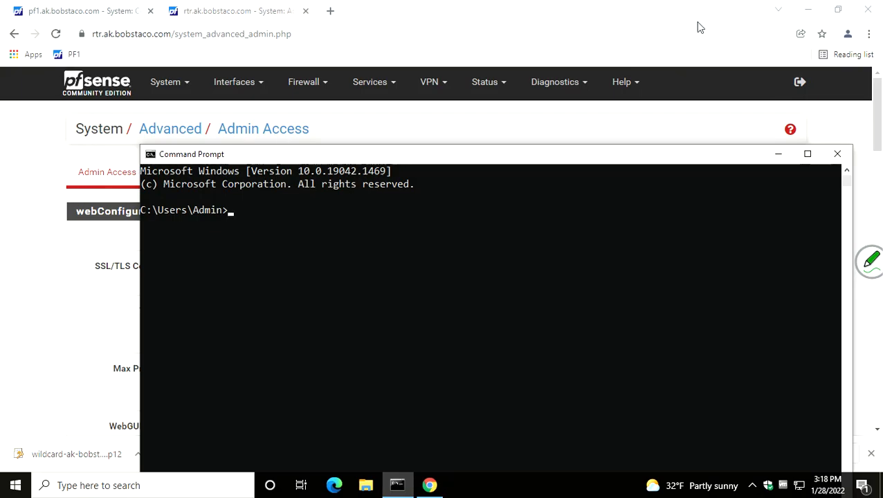
{"action": "left_click_drag", "start_coordinate": [533, 157], "coordinate": [542, 74]}
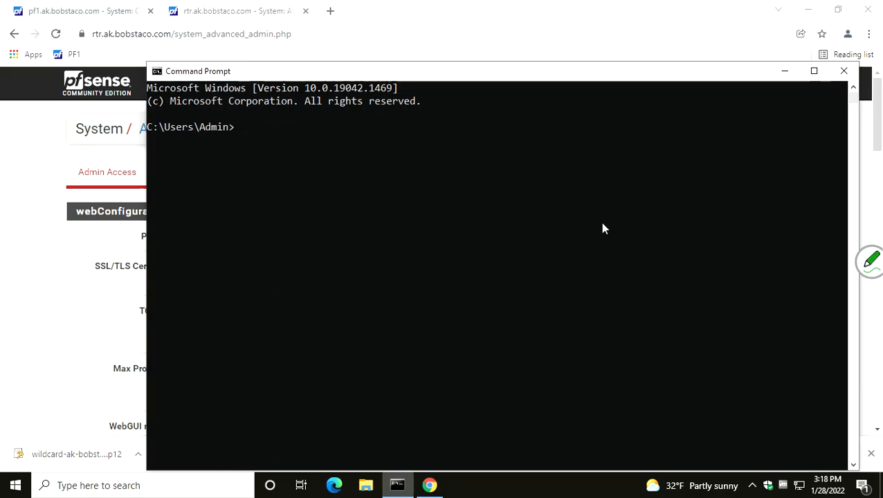
{"action": "type", "text": "ipconfig"}
{"action": "key", "text": "Return"}
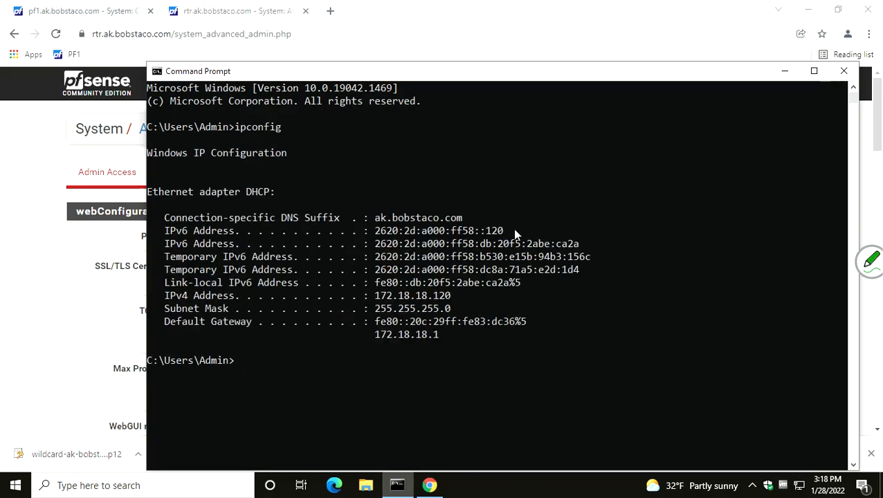
Run ipconfig /all and examine the client's detailed network configuration, highlighting the DHCP server address
{"action": "key", "text": "Up"}
{"action": "type", "text": "/all"}
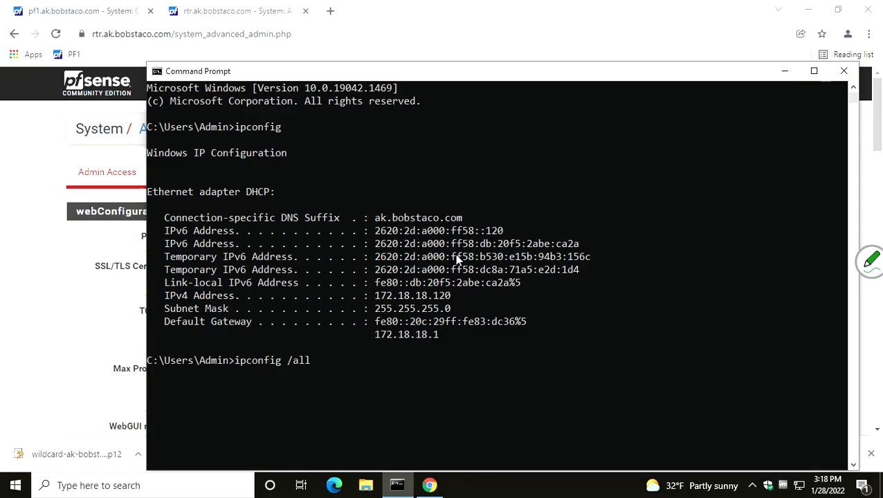
{"action": "key", "text": "Return"}
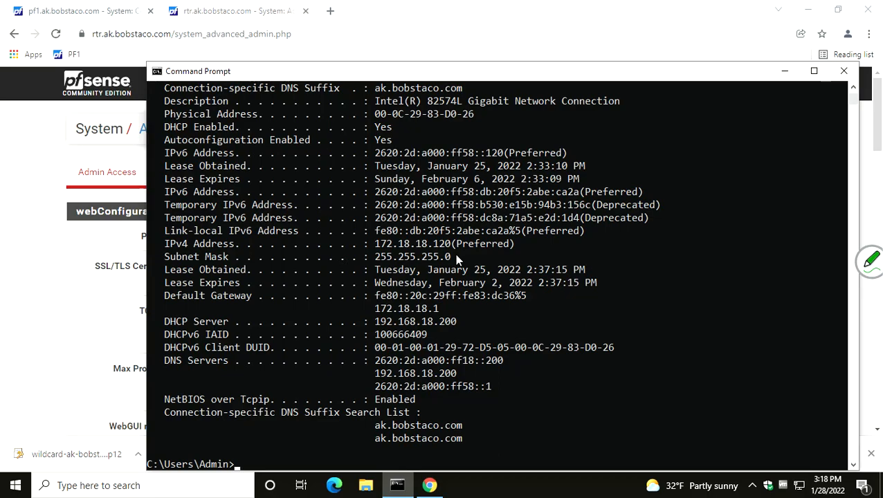
{"action": "left_click_drag", "start_coordinate": [375, 322], "coordinate": [464, 318]}
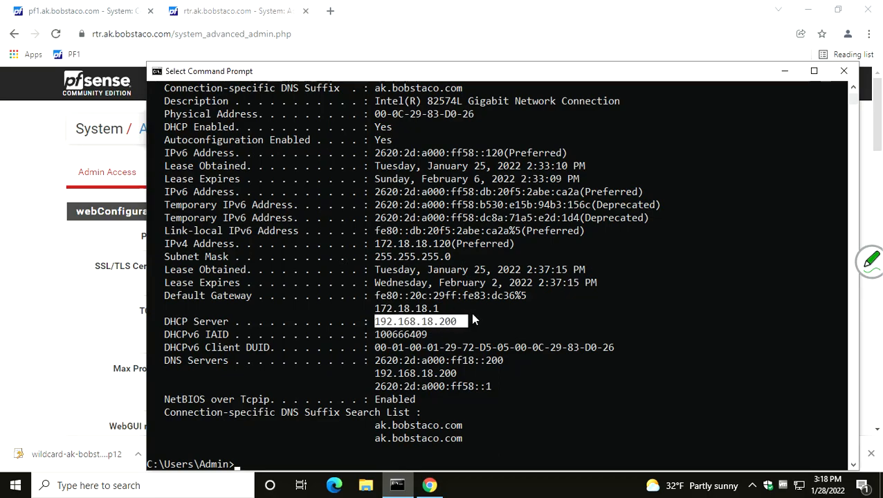
{"action": "scroll", "coordinate": [471, 312], "scroll_direction": "up", "scroll_amount": 10}
{"action": "scroll", "coordinate": [473, 317], "scroll_direction": "up", "scroll_amount": 2}
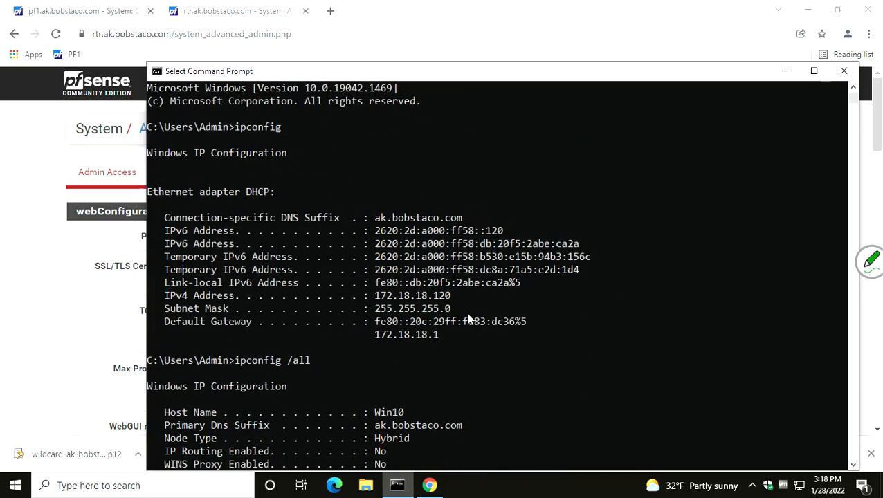
Clear the console with cls and start an interactive nslookup session
{"action": "type", "text": "cl"}
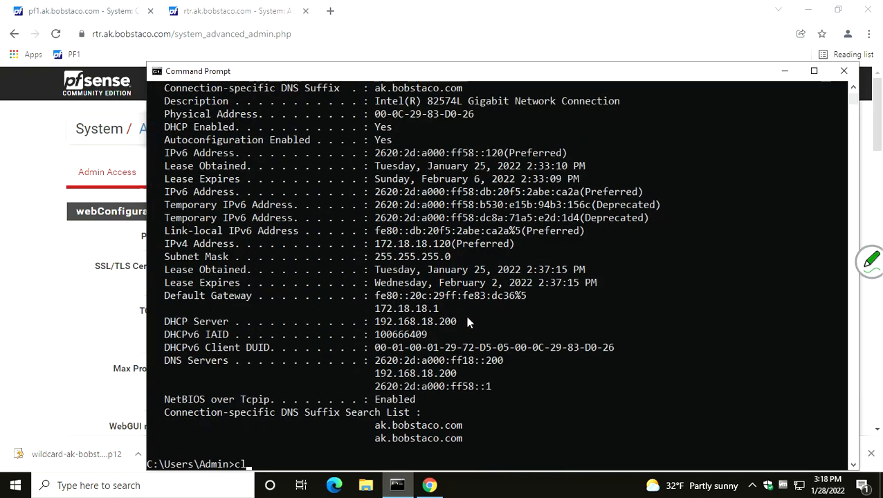
{"action": "type", "text": "s"}
{"action": "key", "text": "Return"}
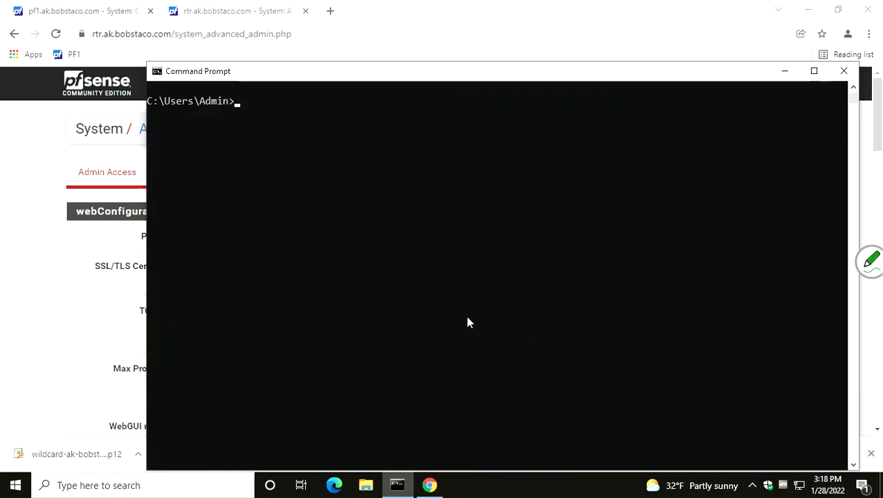
{"action": "type", "text": "nslookup"}
{"action": "key", "text": "Return"}
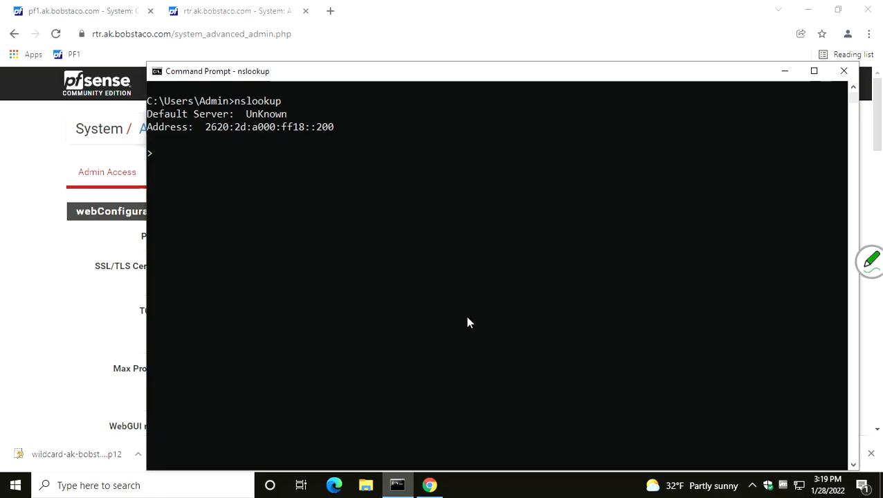
Query the short host name rtr in nslookup and highlight the nslookup command in the output
{"action": "type", "text": "rtr"}
{"action": "key", "text": "Return"}
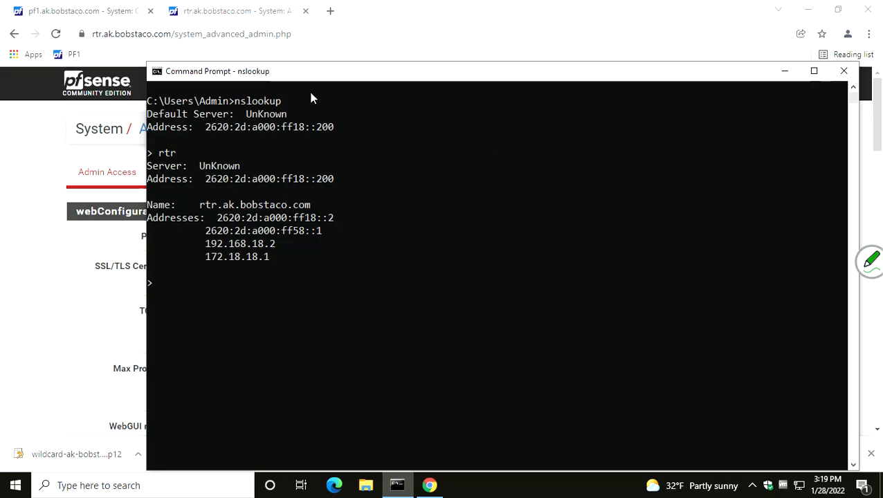
{"action": "left_click", "coordinate": [239, 103]}
{"action": "left_click_drag", "start_coordinate": [241, 104], "coordinate": [286, 104]}
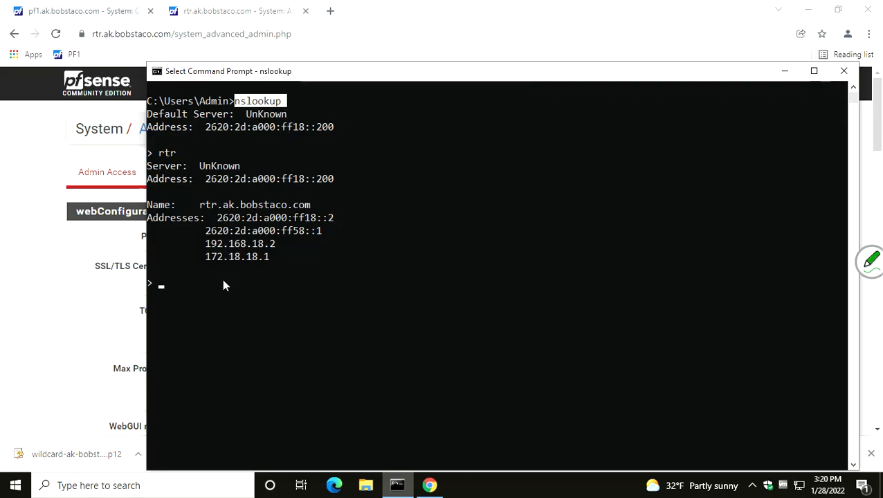
Look up the DNS addresses of the full host name rtr.ak.bobstaco.com and of the short name pf1
{"action": "type", "text": "rtr.ak.bobstac"}
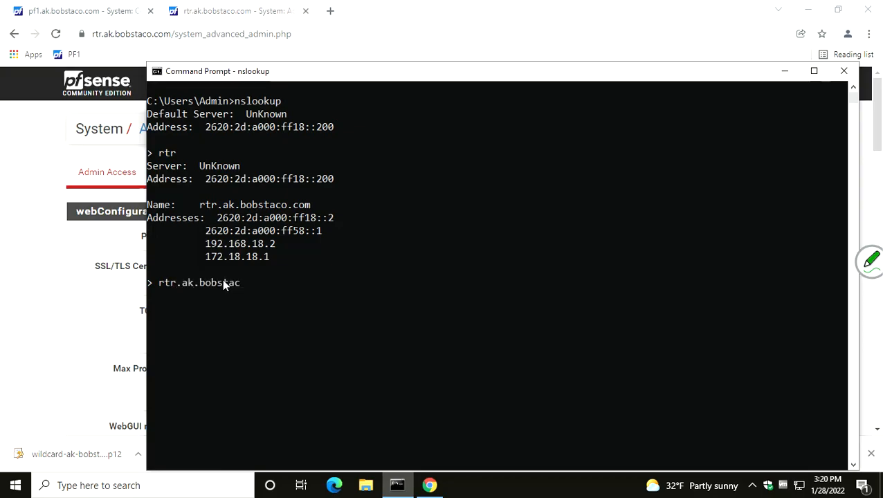
{"action": "type", "text": "o.com"}
{"action": "key", "text": "Return"}
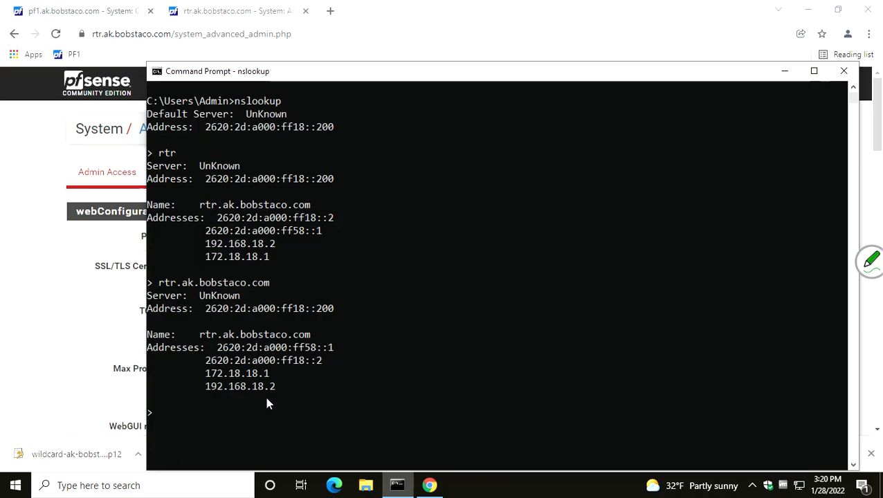
{"action": "type", "text": "pf1"}
{"action": "key", "text": "Return"}
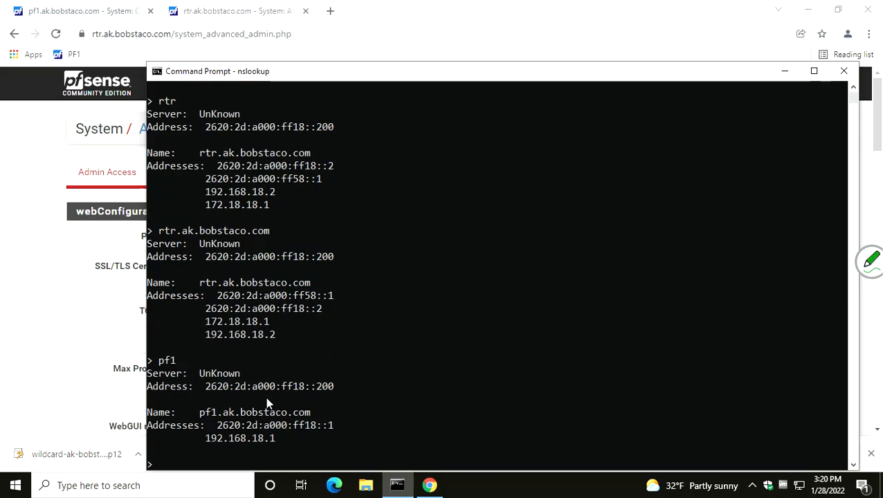